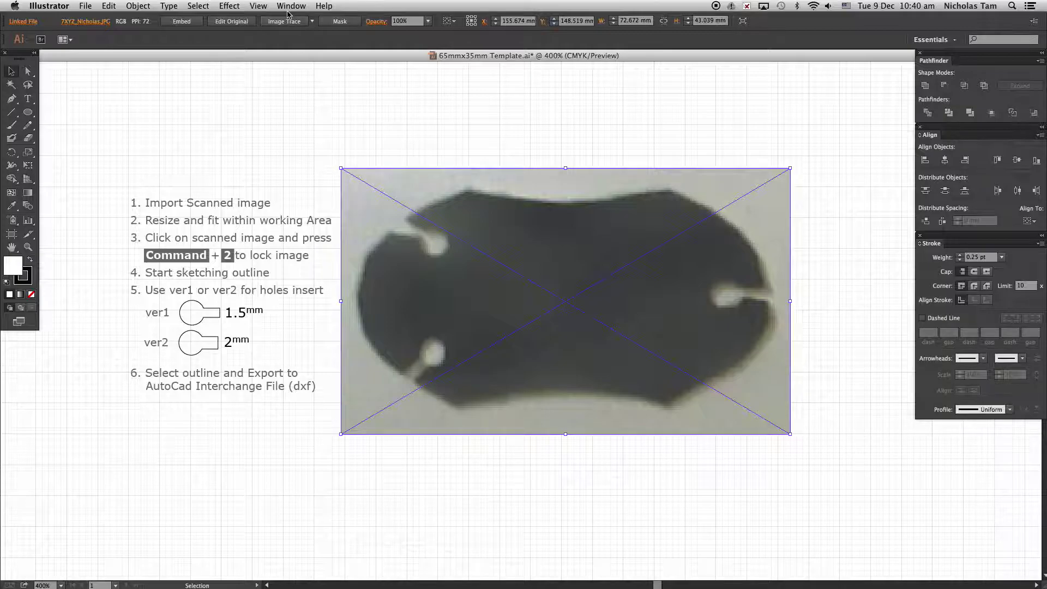
Step: Set the scanned image's opacity to 40% in the Transparency settings
left_click(291, 6)
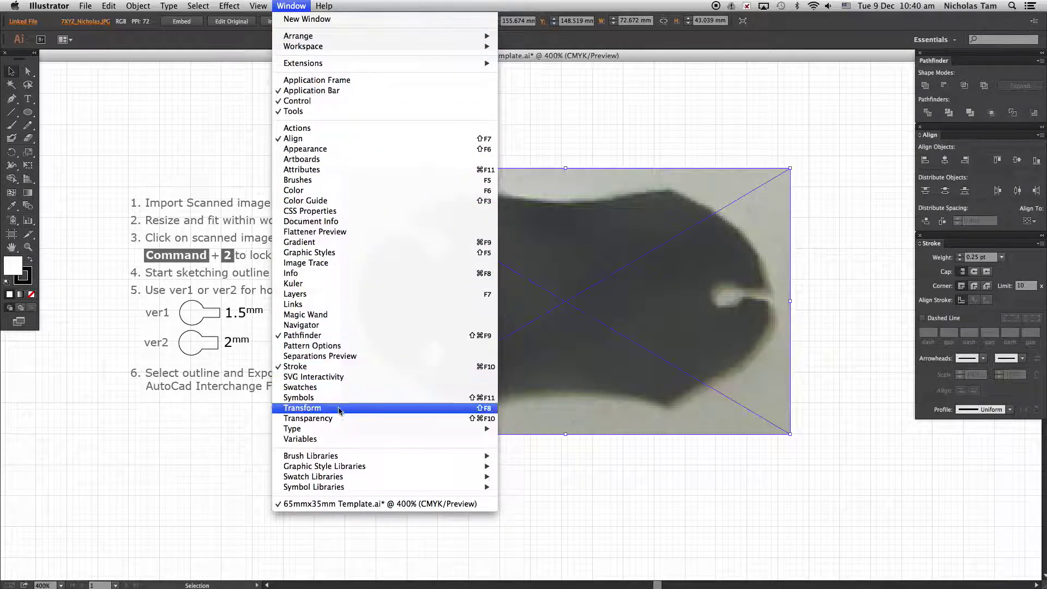
left_click(340, 418)
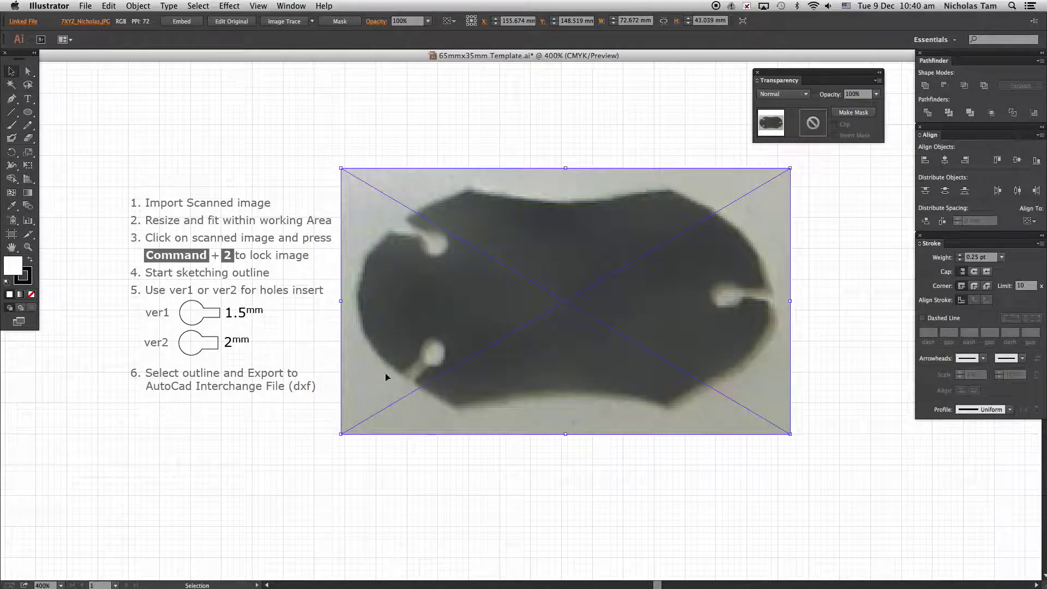
left_click(877, 97)
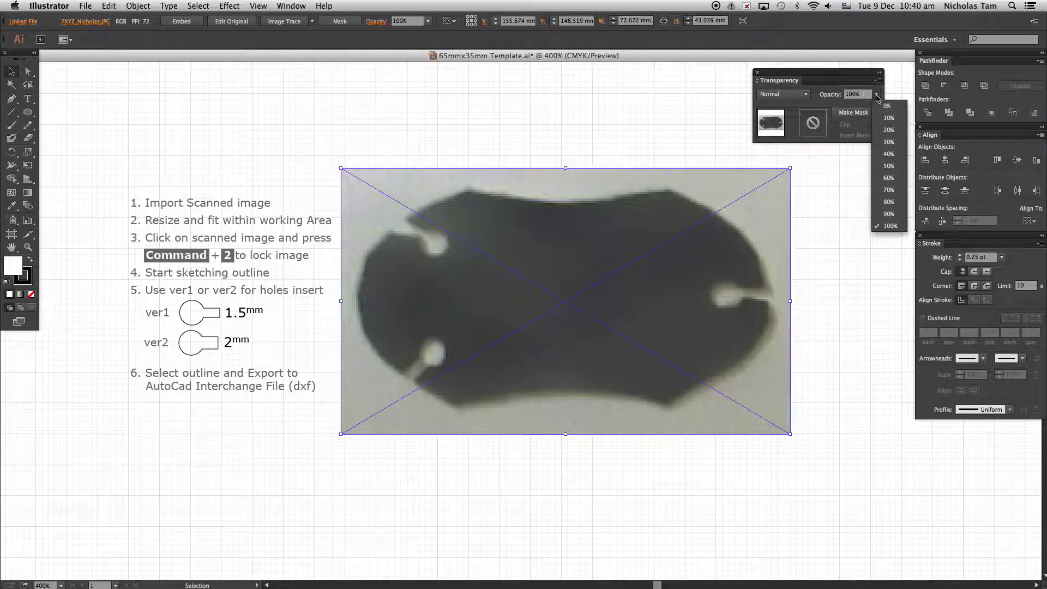
left_click(885, 142)
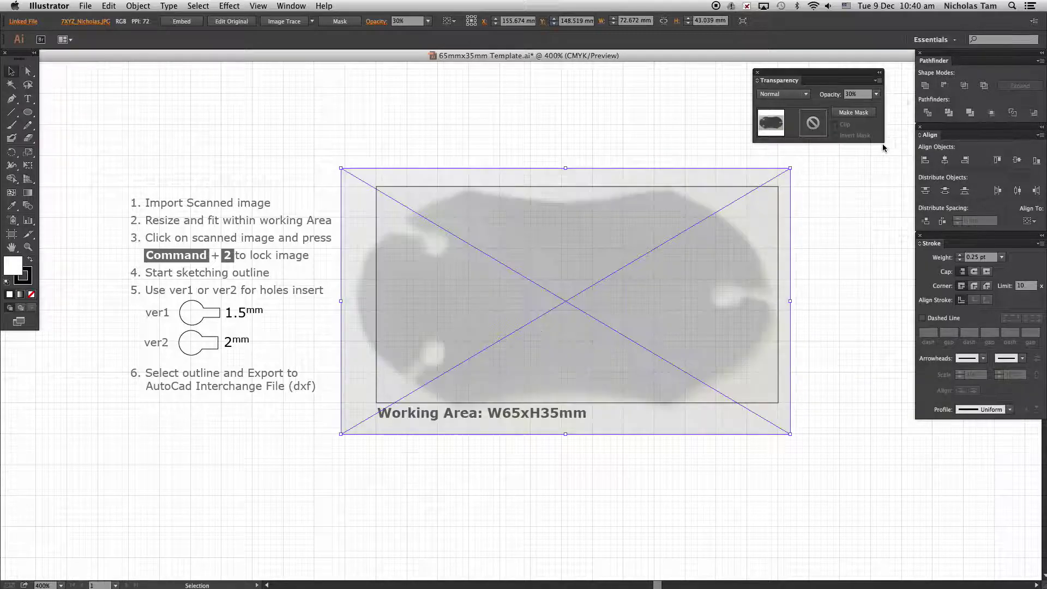
left_click(877, 95)
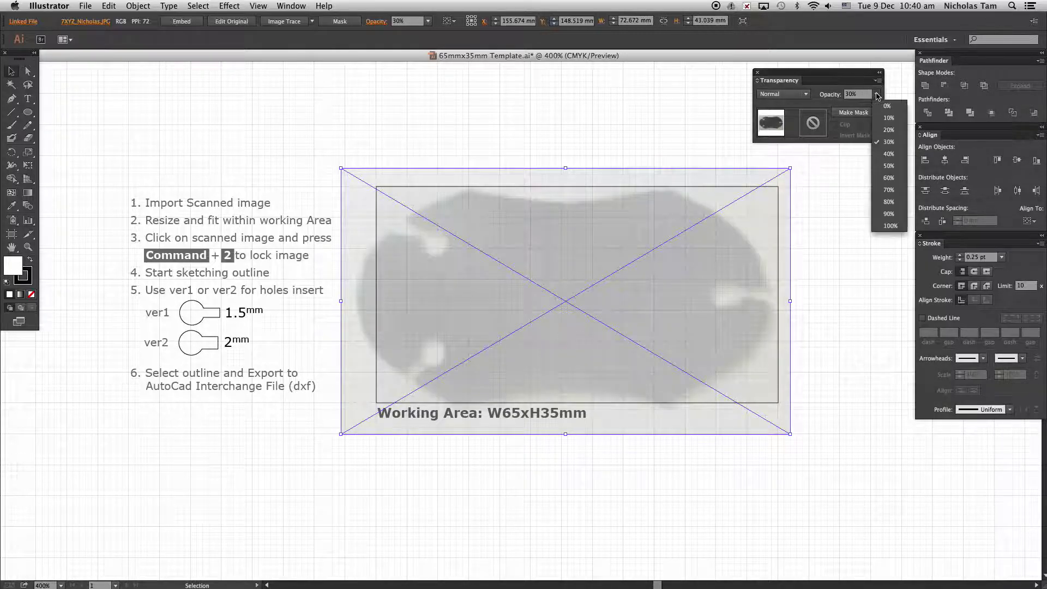
left_click(885, 155)
left_click(840, 255)
Step: Reposition and proportionally scale the scanned image to about 69.3 × 41 mm so its shape fits within the working area
left_click_drag(615, 271, 637, 273)
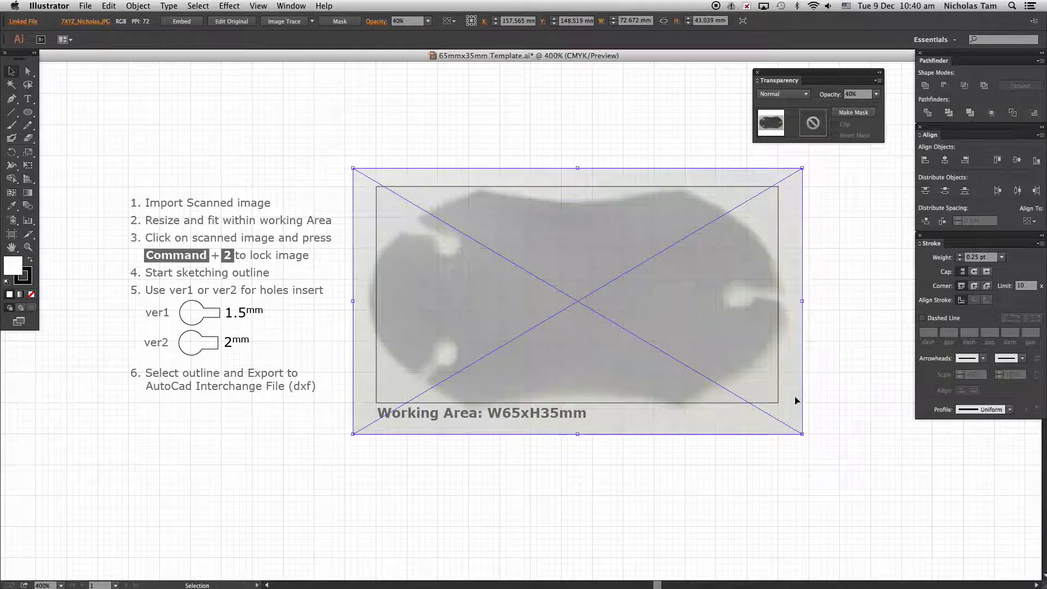
left_click_drag(803, 437, 788, 425)
left_click_drag(354, 168, 365, 176)
left_click_drag(644, 316, 644, 312)
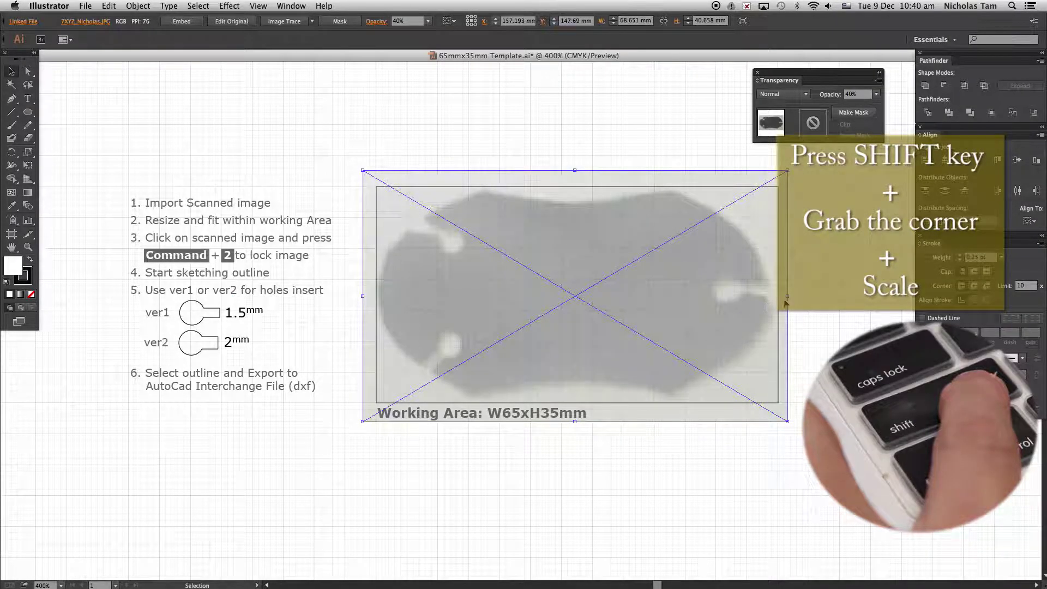
left_click_drag(787, 421, 796, 429)
left_click(862, 389)
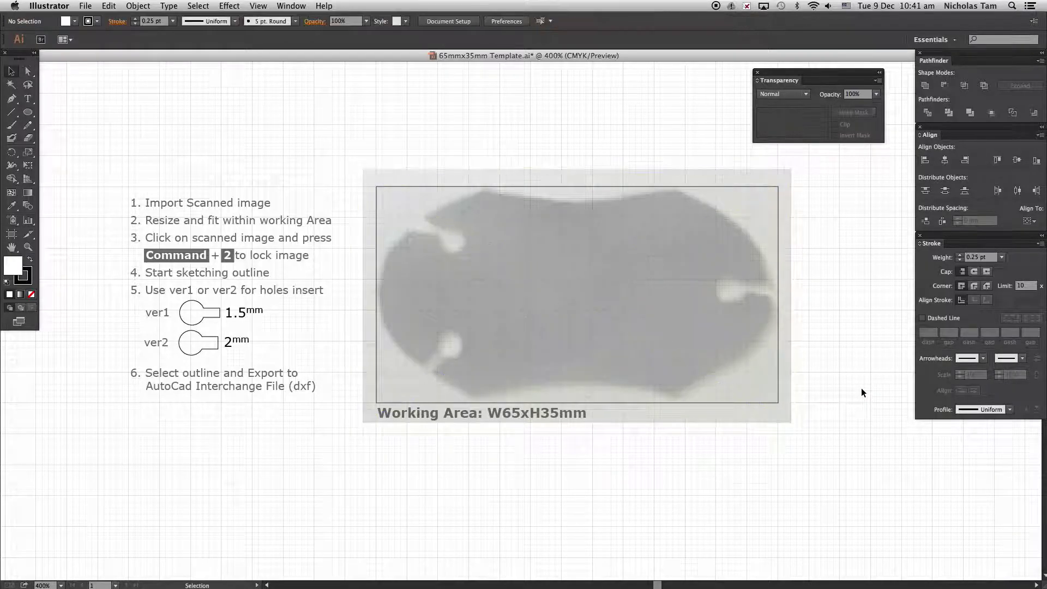
Step: Lock the scanned image in place
left_click(565, 285)
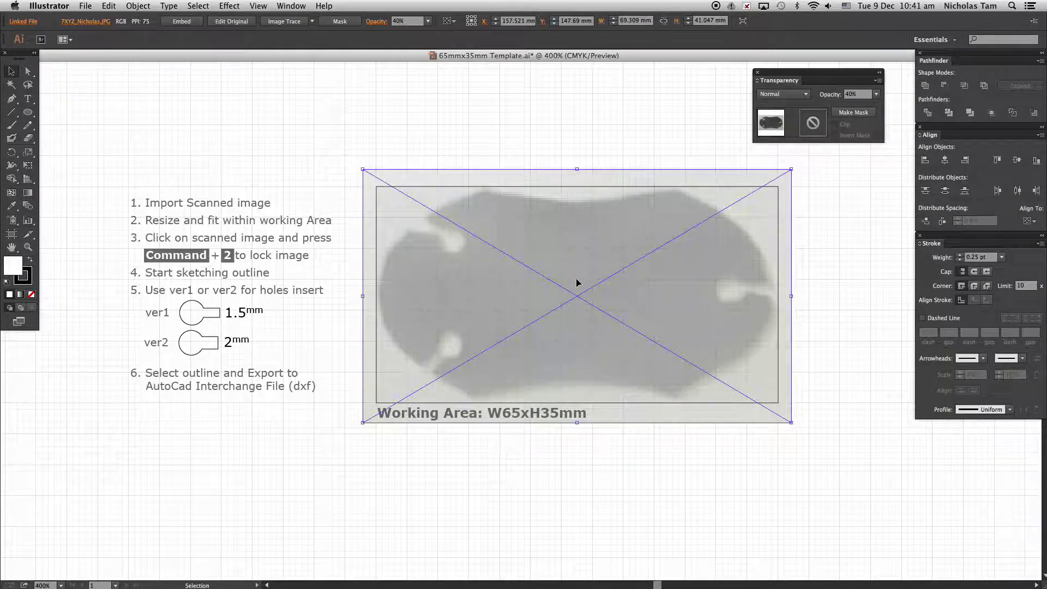
left_click(136, 7)
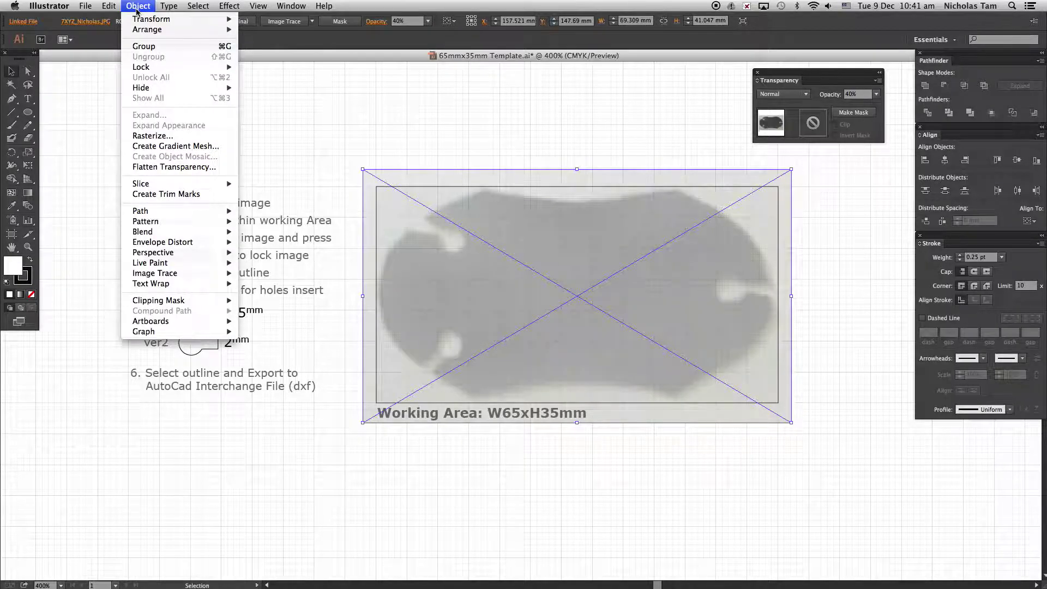
mouse_move(166, 68)
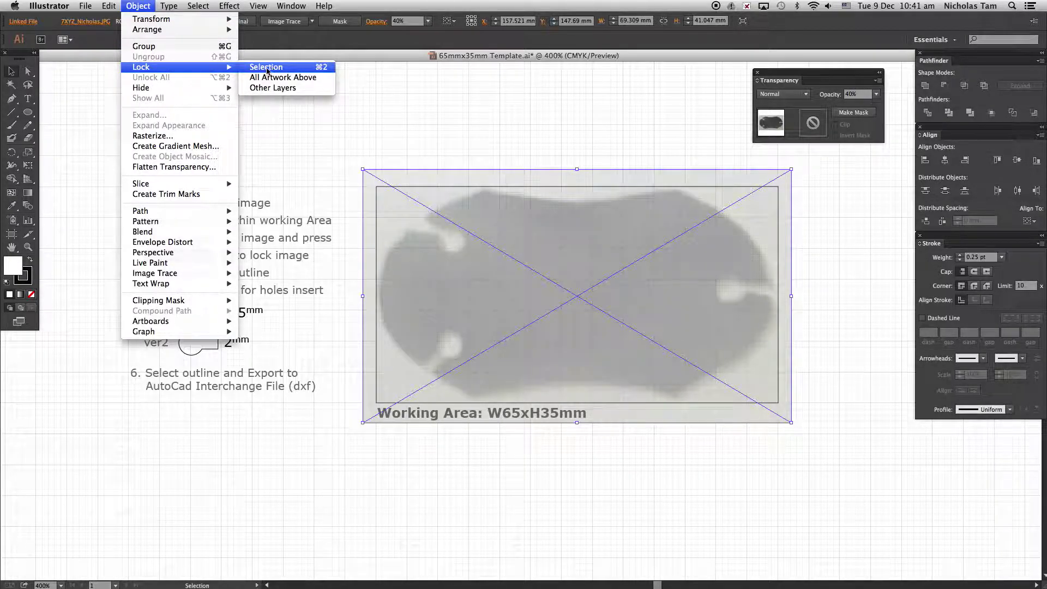
left_click(268, 67)
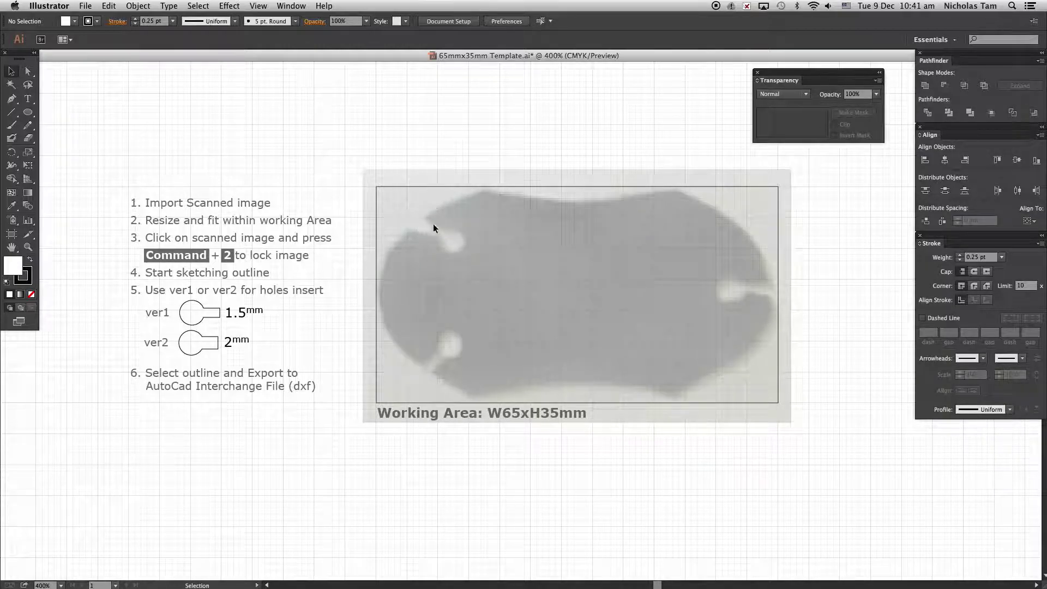
Step: Draw a 65 × 35 mm ellipse spanning the working area from corner to corner and remove its fill
left_click_drag(27, 111, 64, 138)
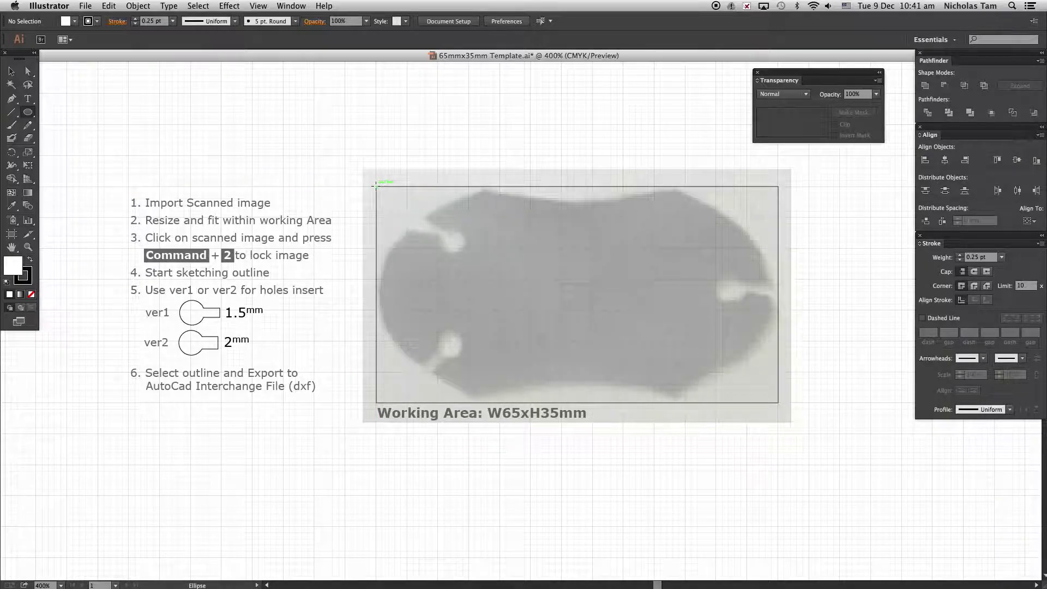
left_click_drag(376, 187, 778, 403)
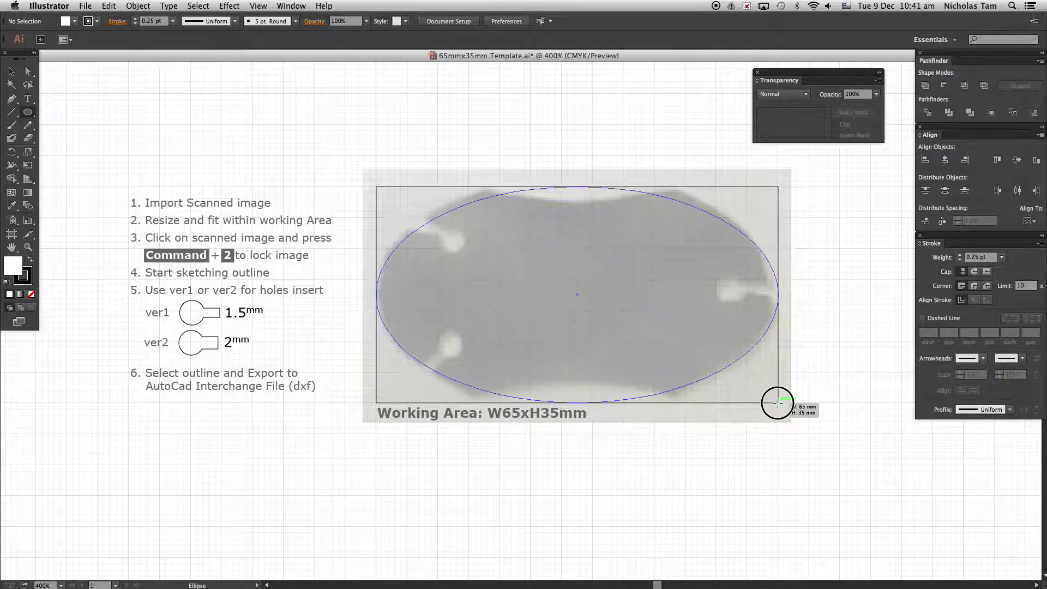
left_click_drag(778, 403, 779, 405)
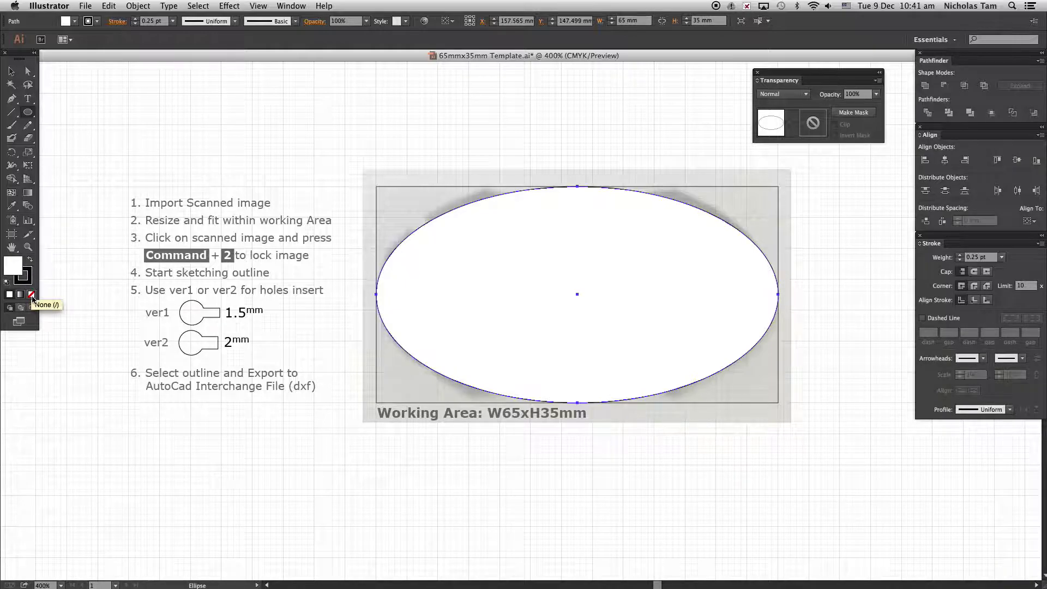
left_click(31, 295)
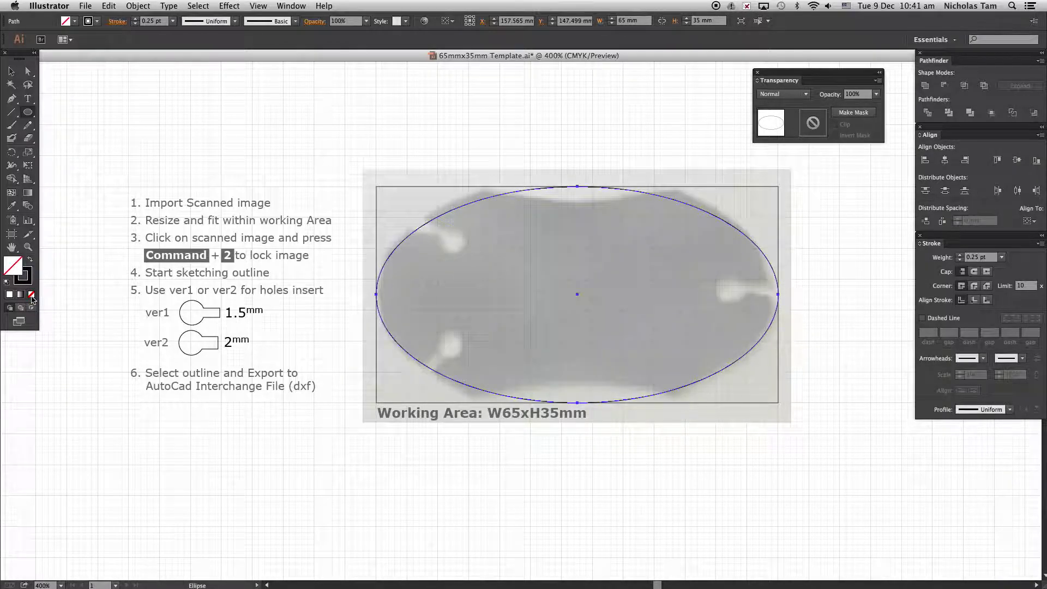
Step: Set the ellipse's stroke colour to red (FF001F) and close the Color panel
left_click(29, 284)
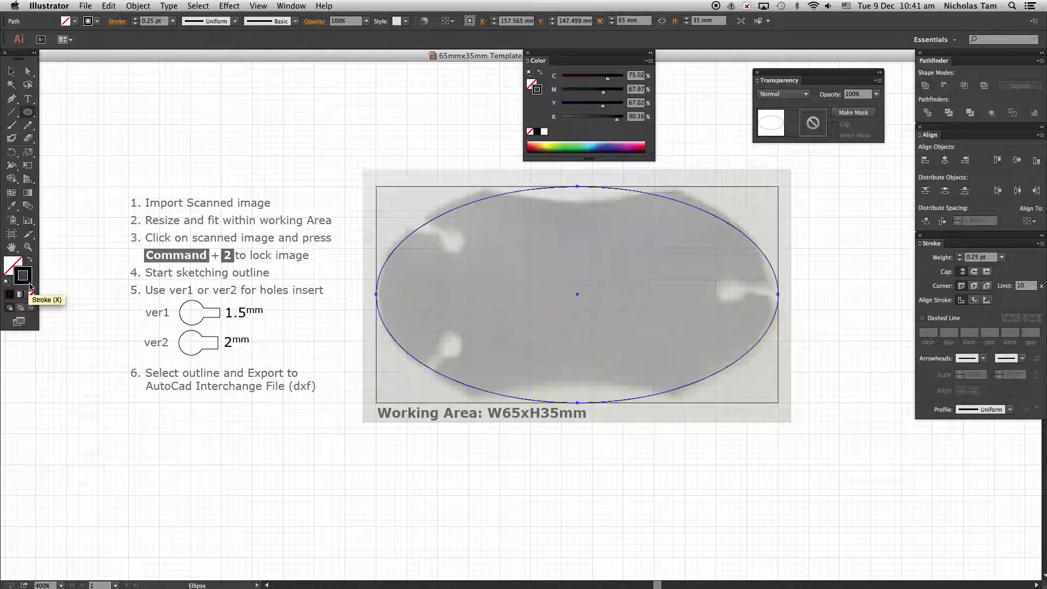
double_click(23, 276)
left_click_drag(488, 261, 584, 163)
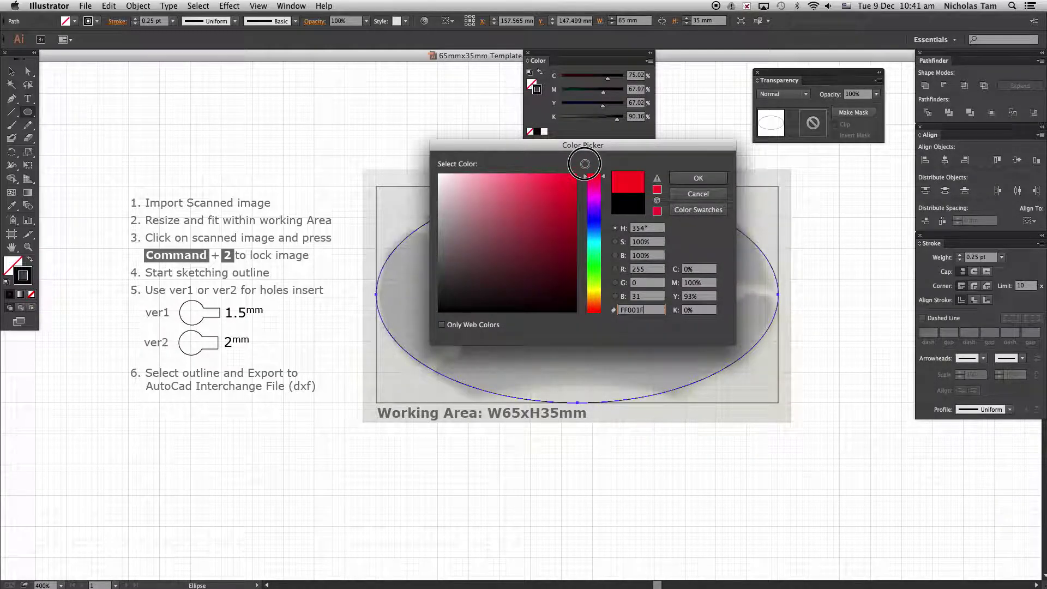
left_click(689, 180)
key("v")
left_click(527, 52)
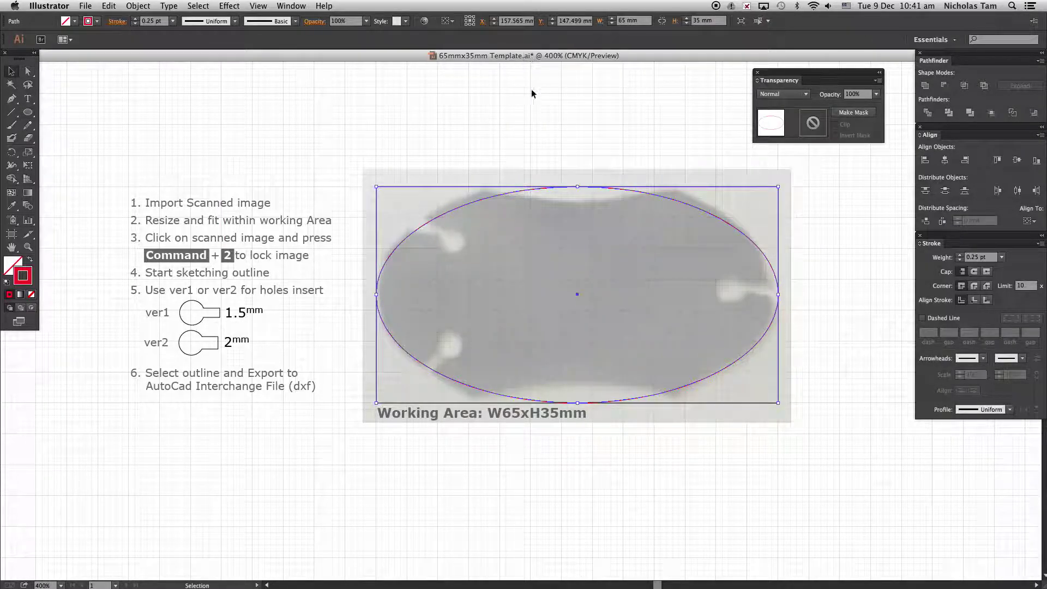
Step: Set the ellipse's stroke weight to 0.5 pt and deselect it
left_click(173, 21)
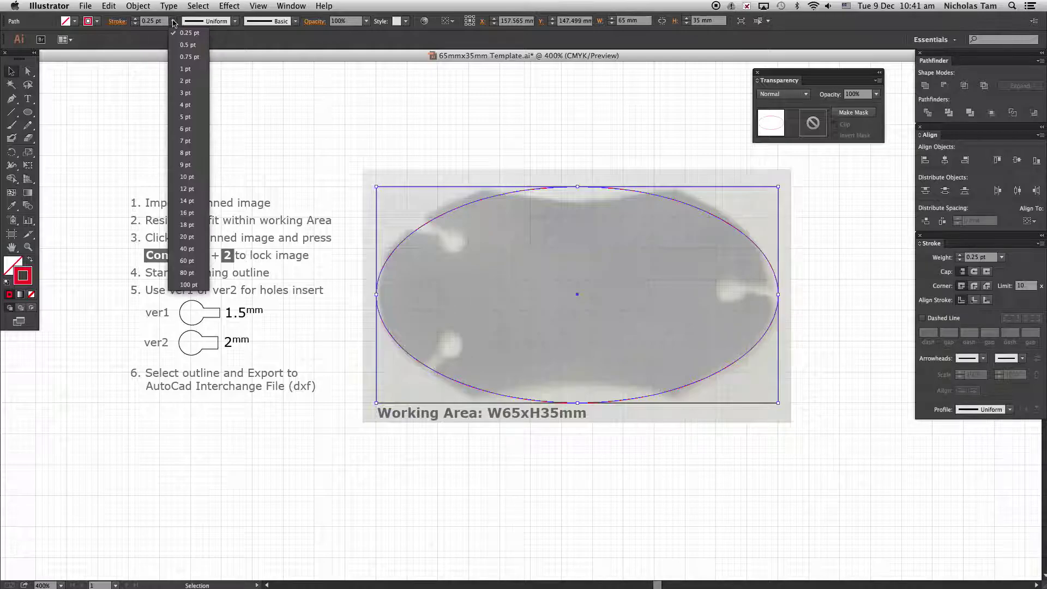
left_click(189, 45)
left_click(363, 135)
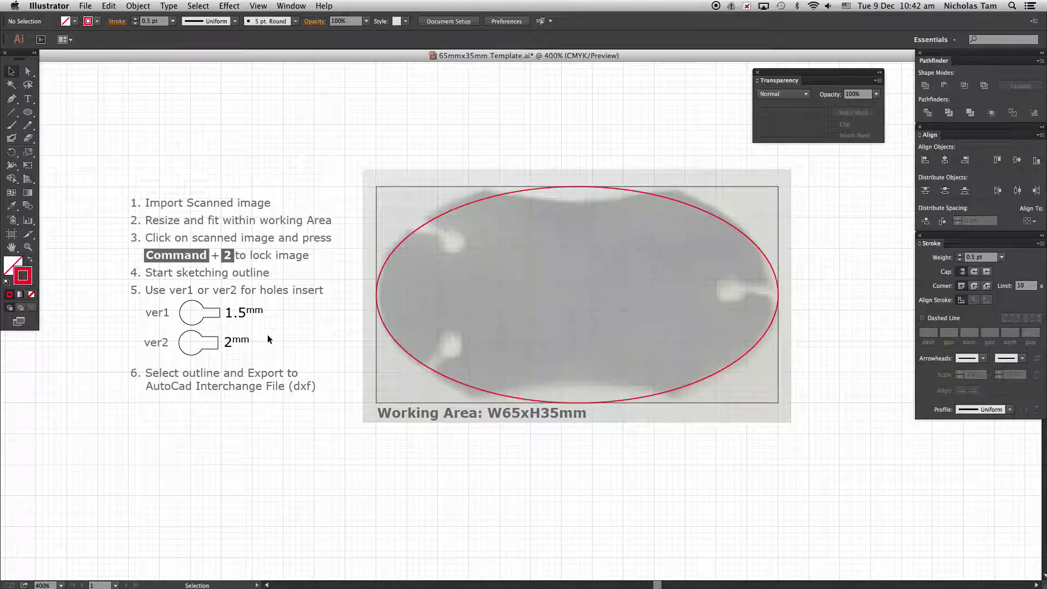
Step: Copy the ver1 1.5 mm hole shape and paste it in front of the original
left_click(213, 319)
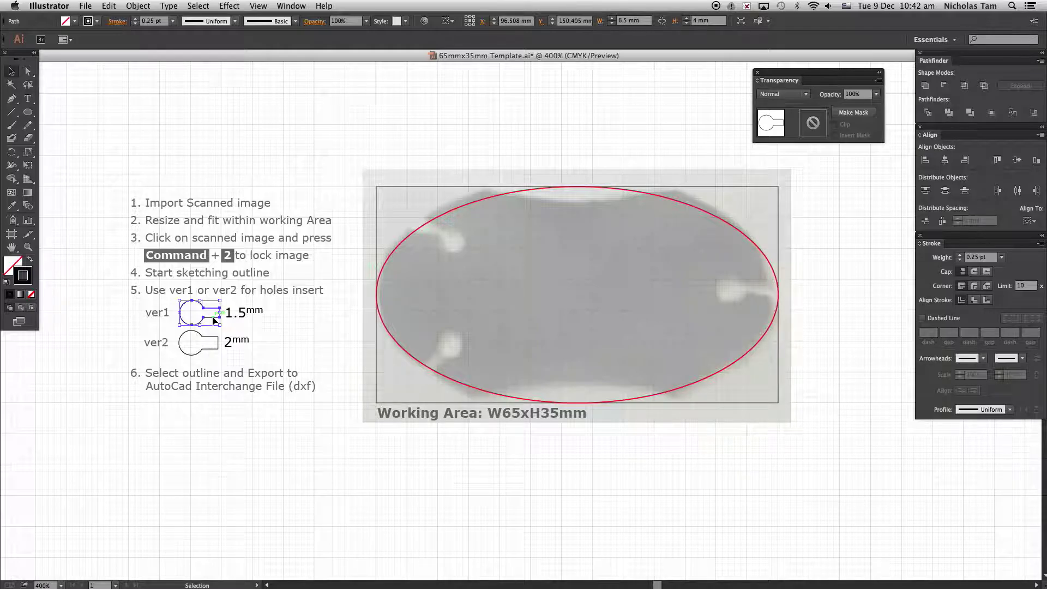
left_click(111, 7)
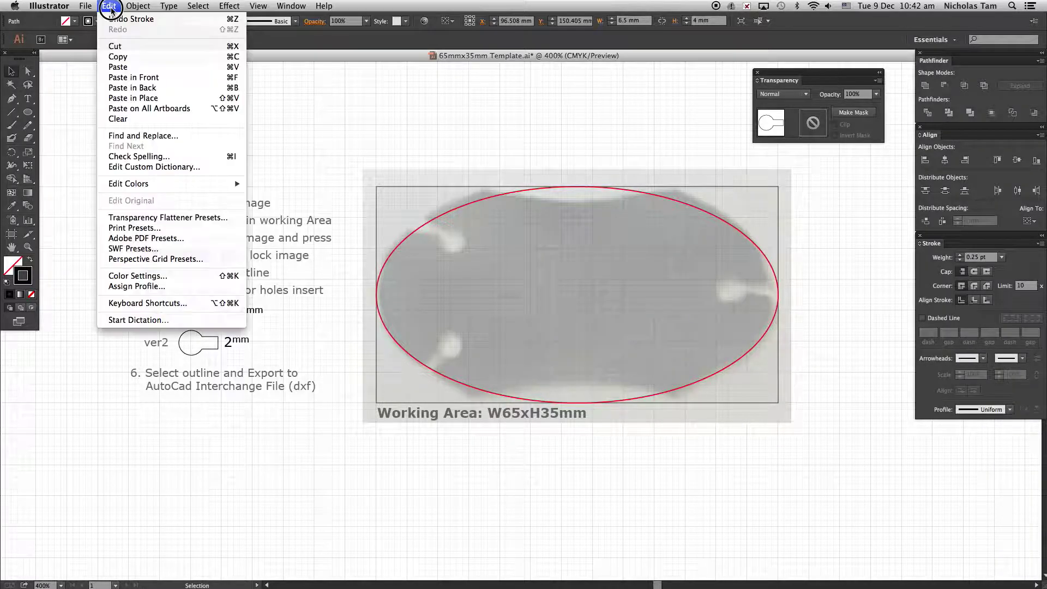
left_click(136, 61)
left_click(111, 7)
left_click(173, 82)
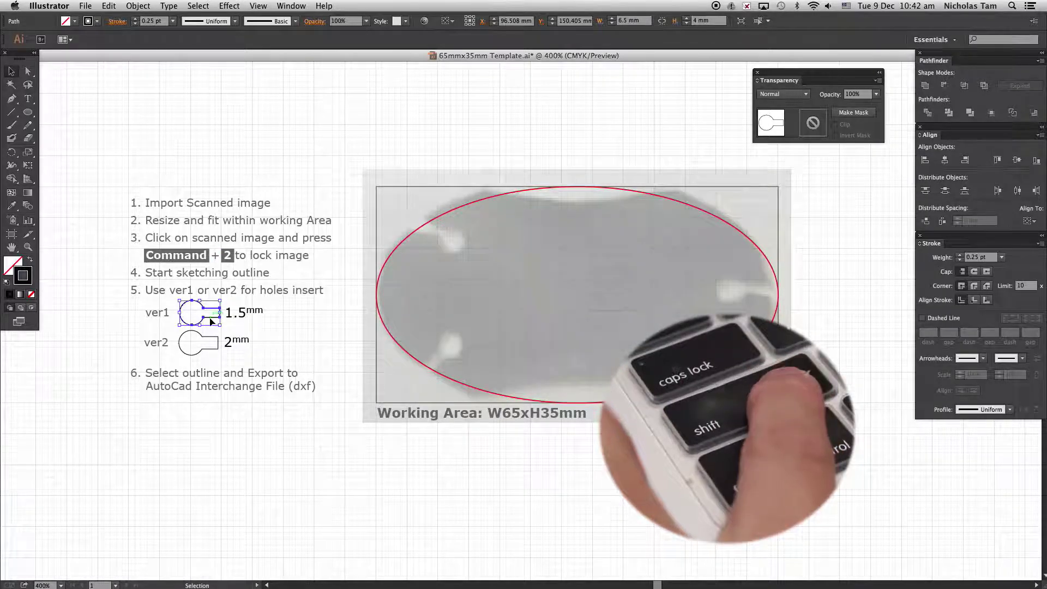
Step: Move the pasted hole shape inside the ellipse below the upper-left scanned hole and rotate it 180 degrees
left_click_drag(213, 321, 451, 277)
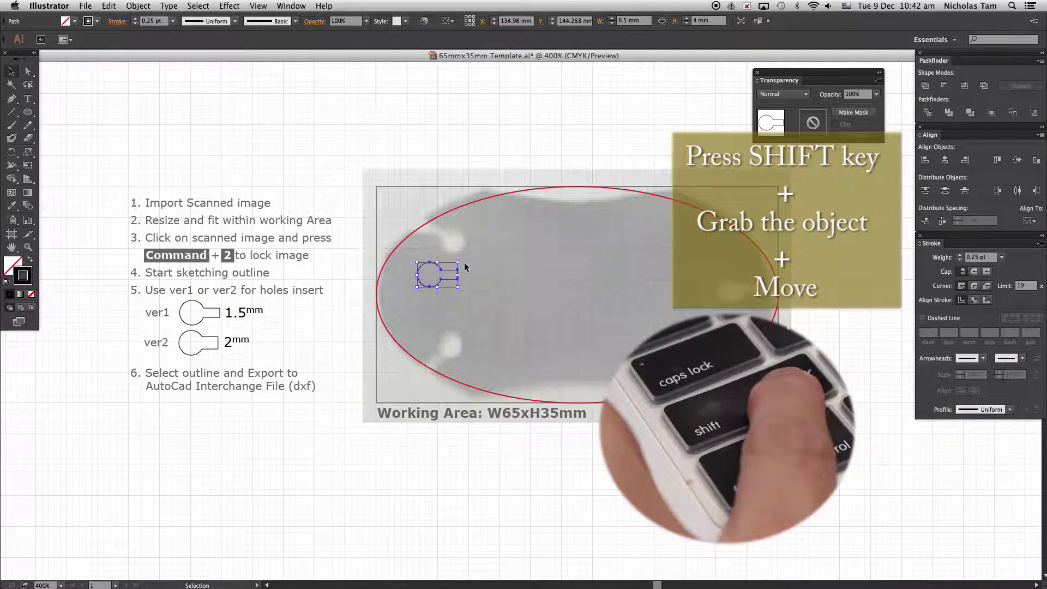
left_click_drag(462, 257, 383, 292)
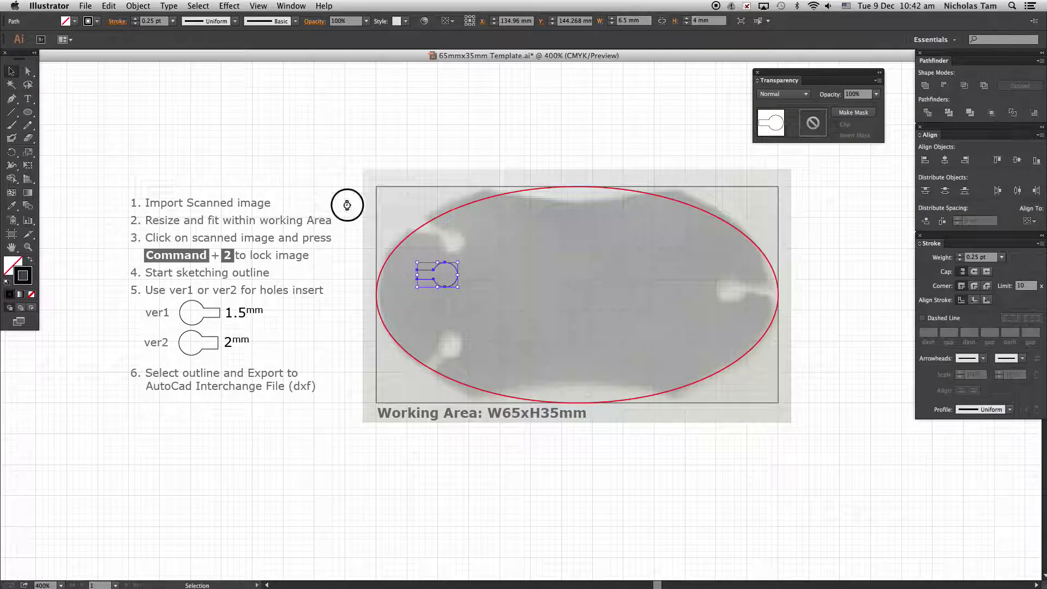
left_click(451, 244)
Step: Match the hole shape's stroke to the ellipse's red 0.5 pt stroke with the Eyedropper
left_click(456, 285)
left_click(15, 208)
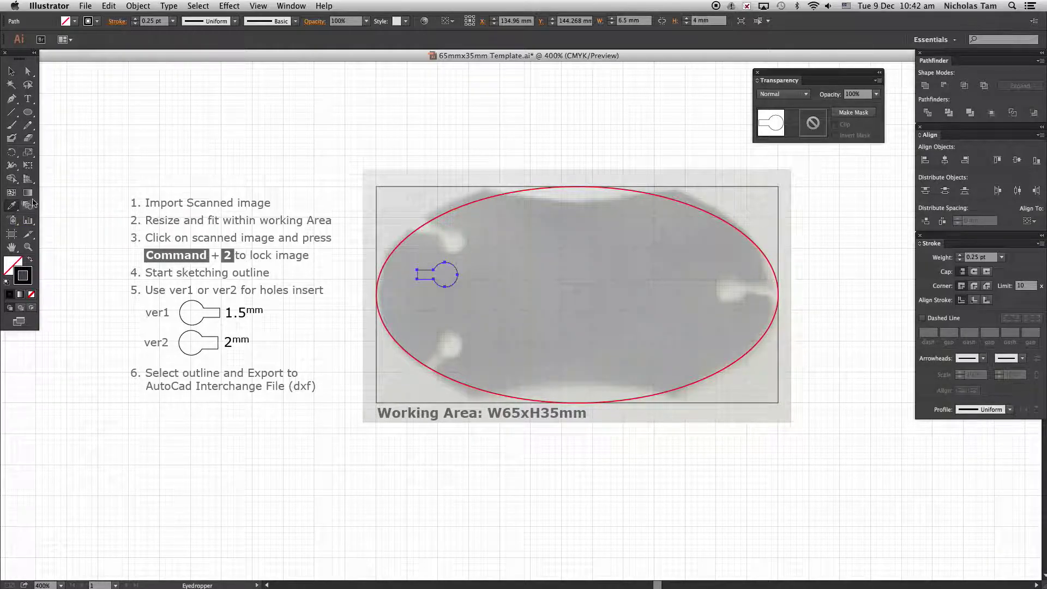
left_click(406, 238)
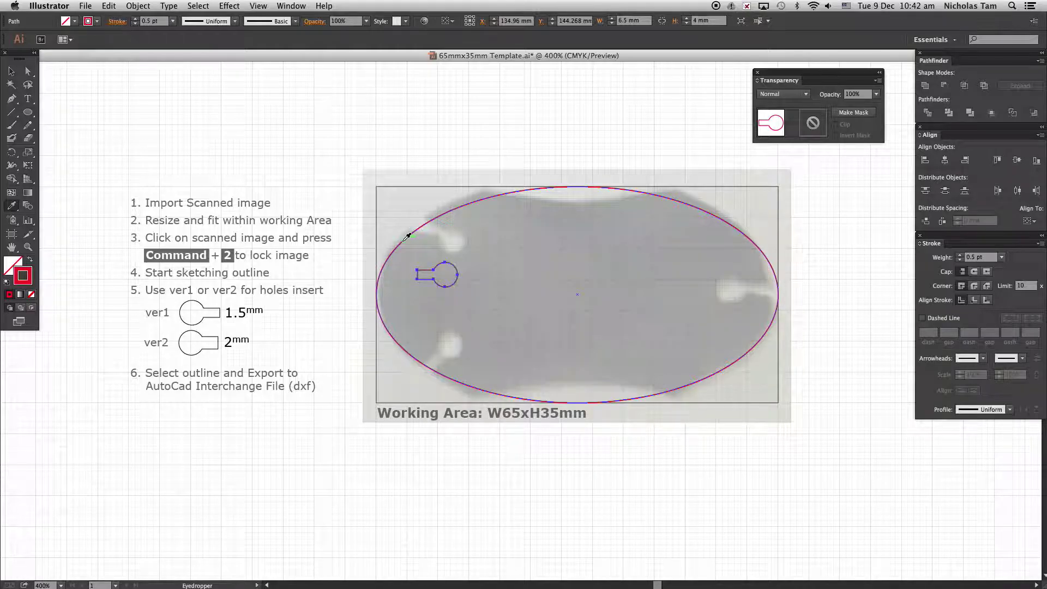
left_click(10, 71)
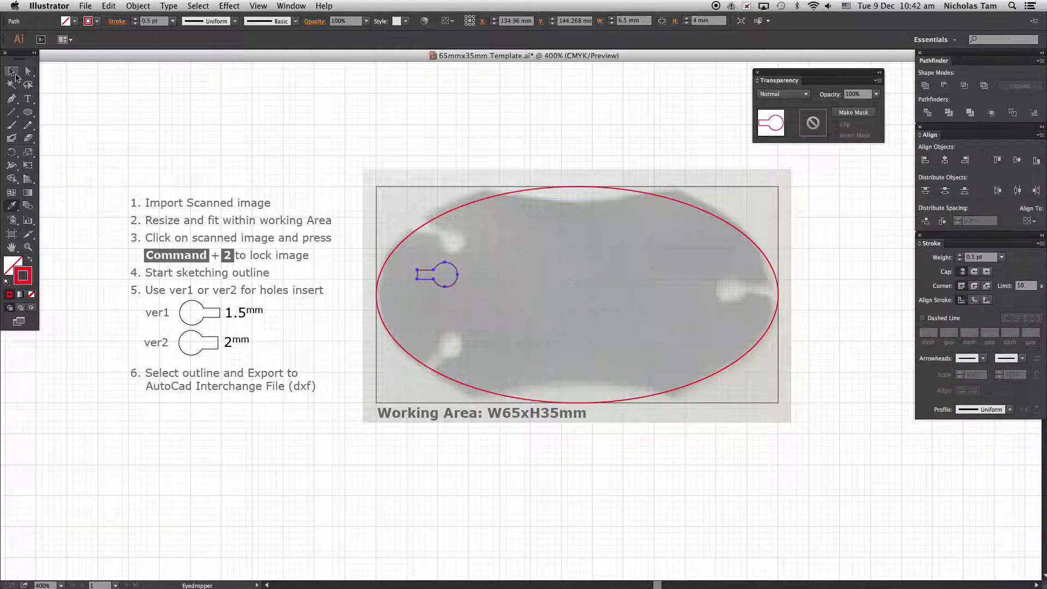
left_click(213, 114)
Step: Move the hole shape onto the upper-left scanned hole and rotate it so its neck points diagonally outward across the ellipse
left_click_drag(451, 287, 448, 244)
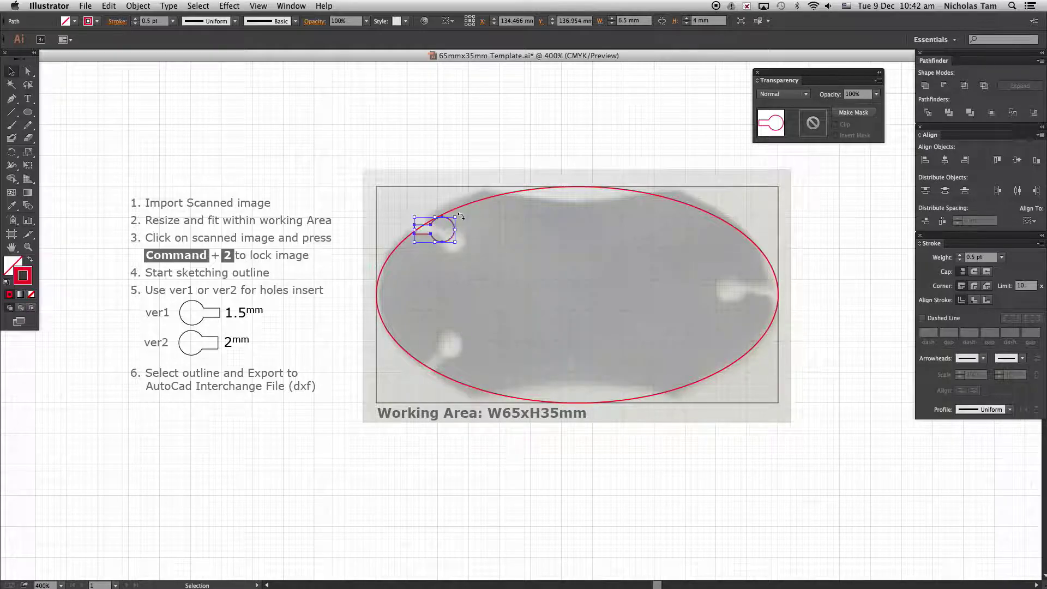
left_click(405, 171)
left_click(455, 233)
left_click_drag(458, 211, 431, 251)
Step: Fine-position the rotated hole shape so its circle sits over the scanned hole and its neck crosses the ellipse outline
left_click(28, 248)
left_click_drag(361, 178, 512, 291)
key("v")
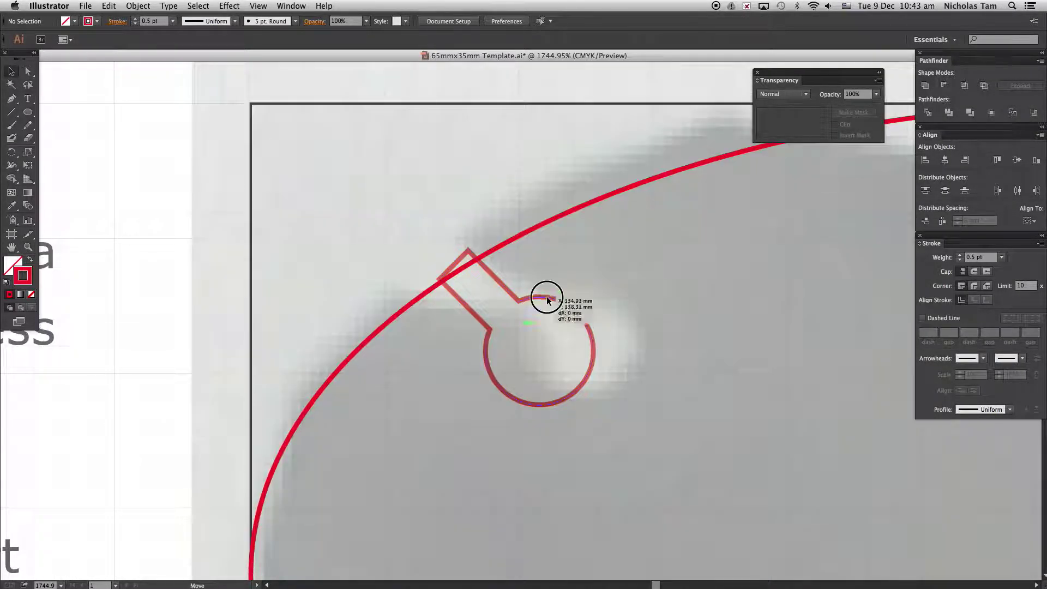
left_click(558, 285)
left_click(135, 262)
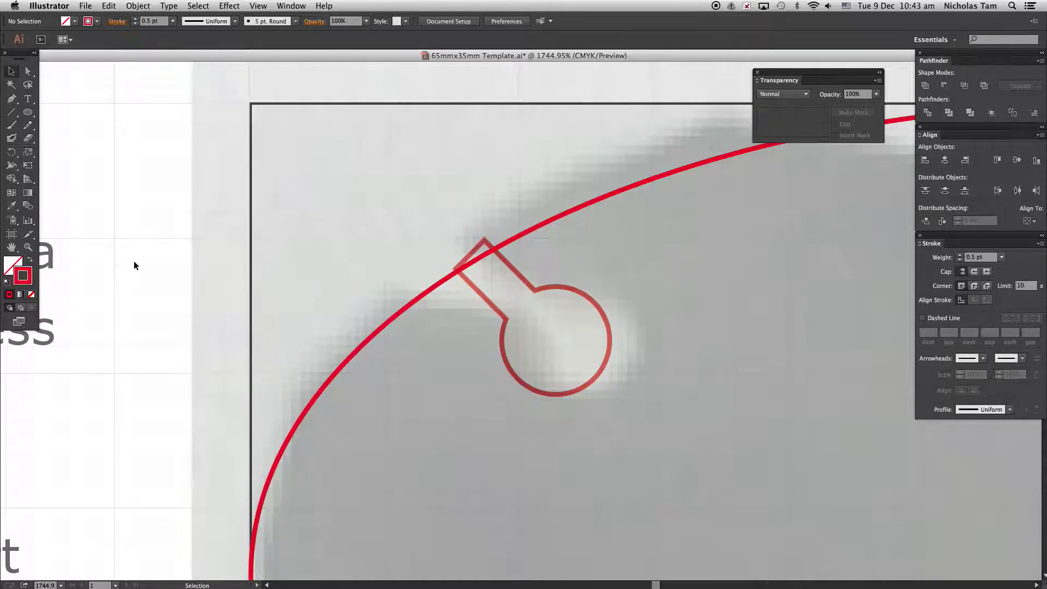
Step: Draw a rectangle from the working area's upper-left corner to the lower junction of the hole shape's neck and circle
left_click(28, 112)
left_click_drag(29, 115, 56, 117)
mouse_move(250, 103)
left_mouse_down()
mouse_move(473, 304)
mouse_move(507, 319)
left_mouse_up()
left_click(11, 71)
left_click(116, 103)
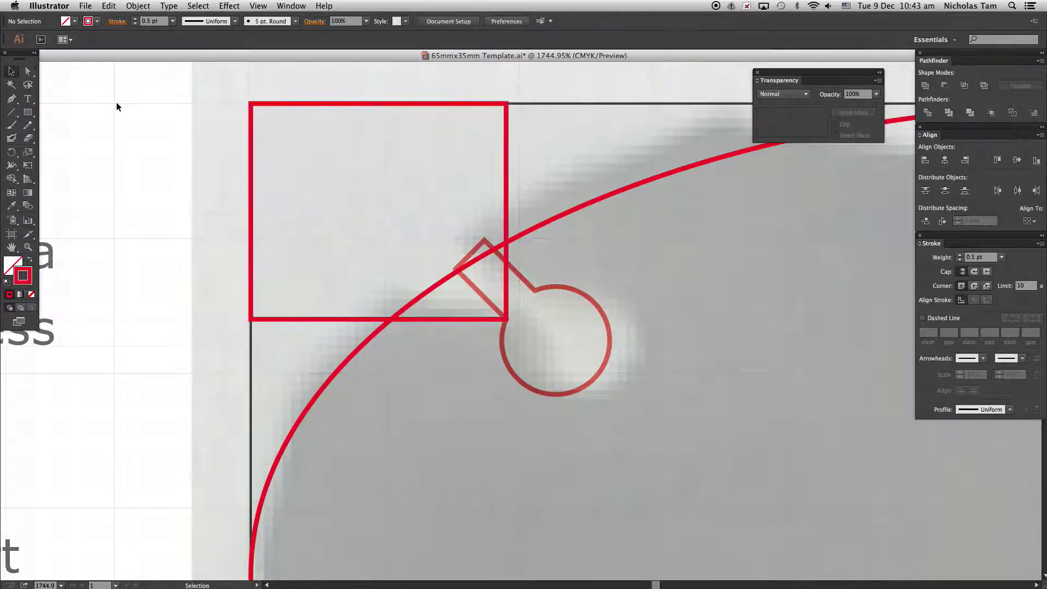
Step: Examine the whole working area with the traced ellipse and the template instructions at 400% magnification
left_click(258, 5)
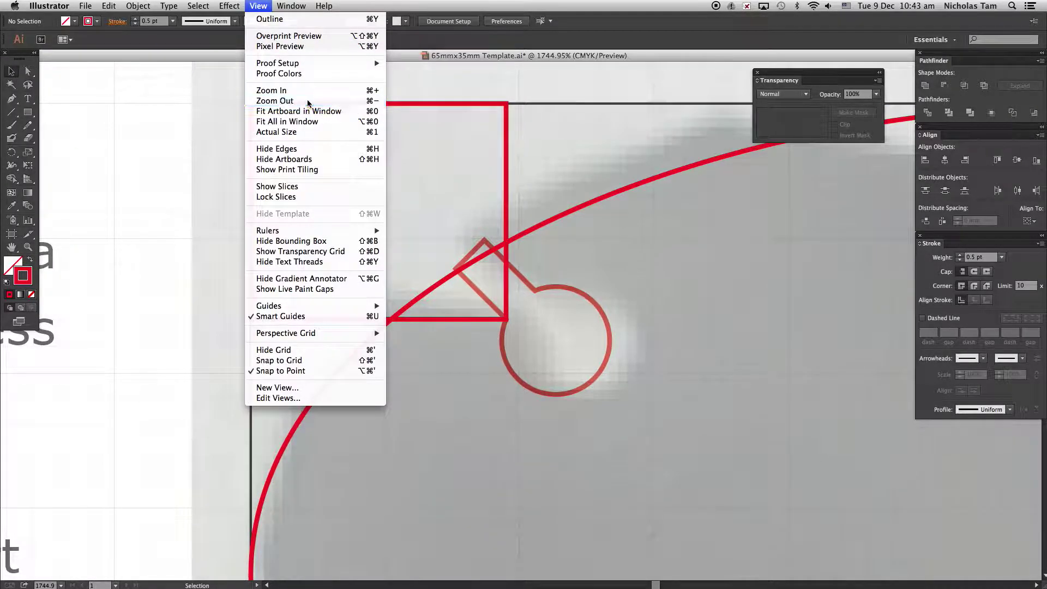
left_click(309, 102)
left_click(258, 5)
left_click(296, 101)
key("z")
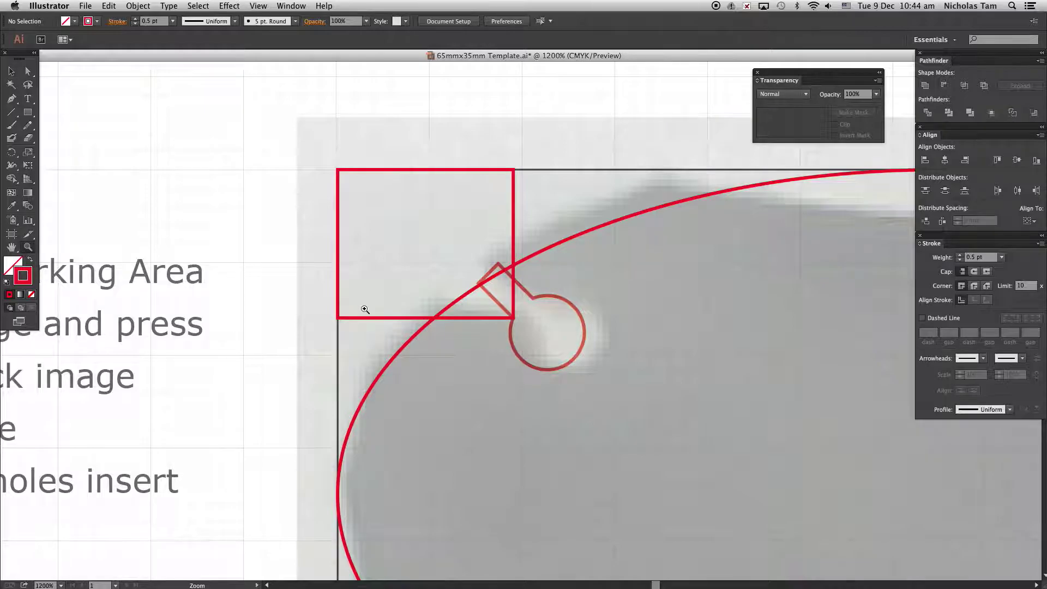
key("super+minus")
key("super+minus")
key("super+minus")
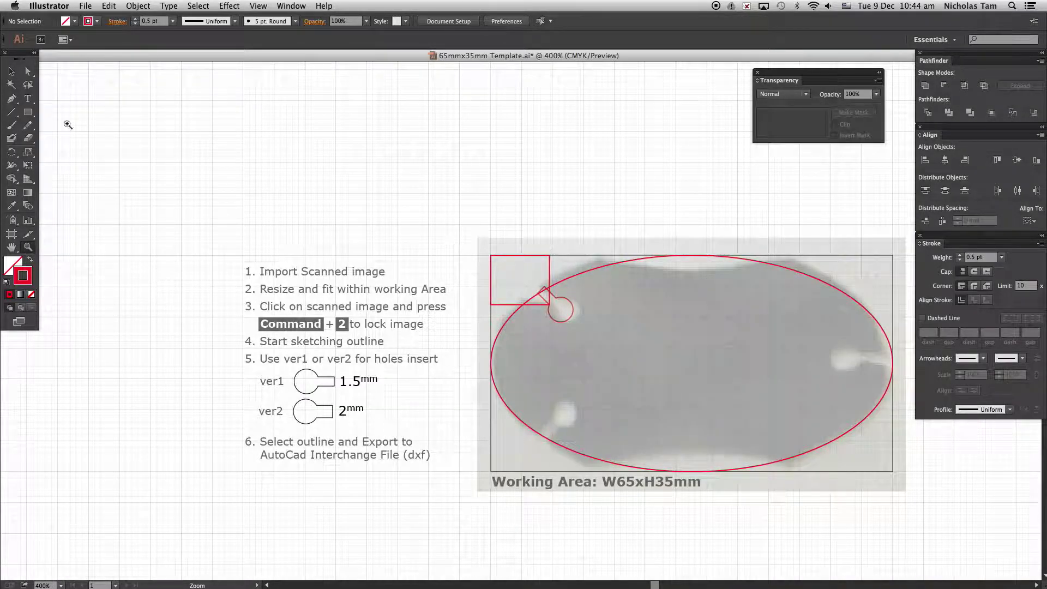
scroll(538, 439, "right", 6)
scroll(538, 440, "down", 2)
key("v")
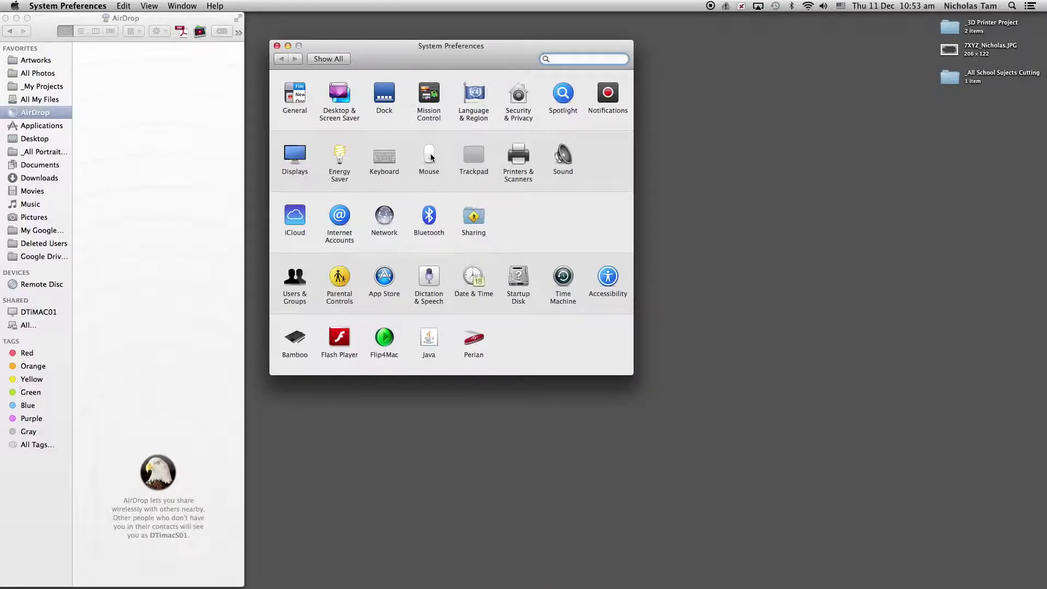
Step: Switch to System Preferences and open the Mouse settings to check the Secondary Button assignment
left_click(429, 155)
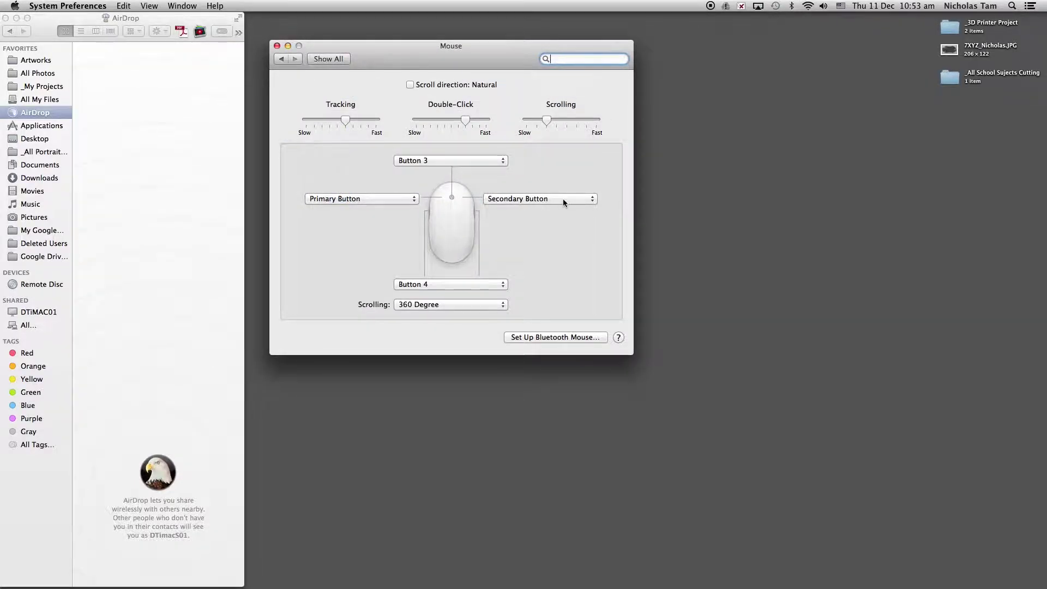
left_click(567, 203)
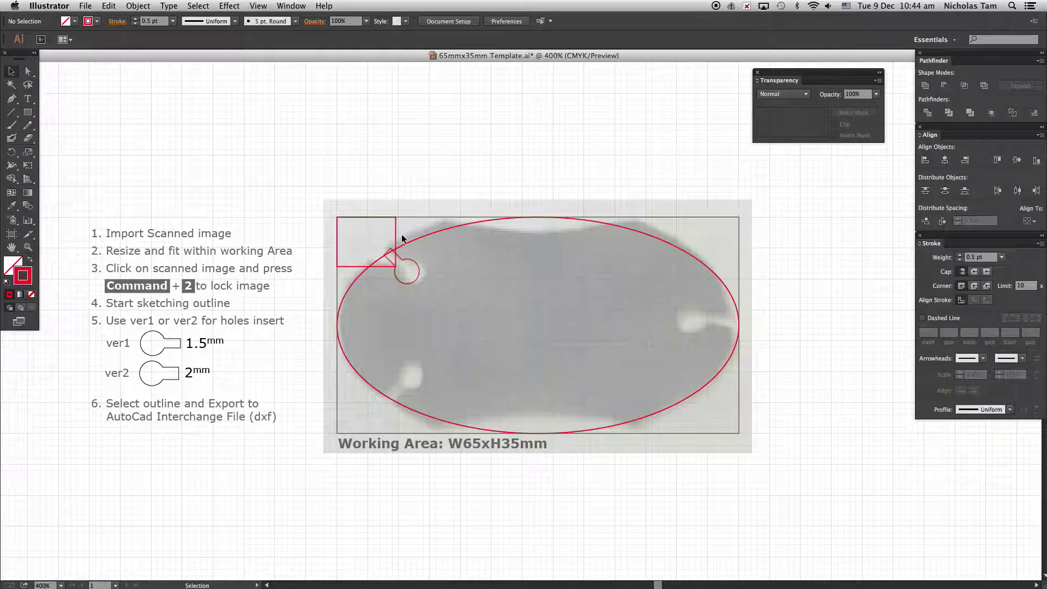
Step: Make a reflected copy of the helper rectangle and upper-left hole shape across the horizontal axis, with preview on
left_click(396, 236)
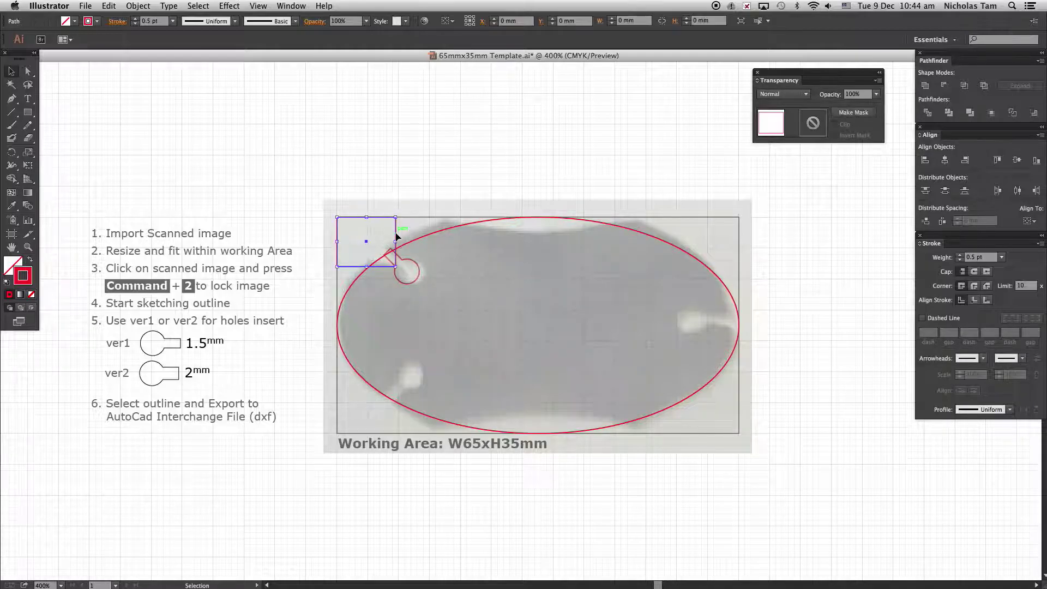
left_click(413, 284, "shift")
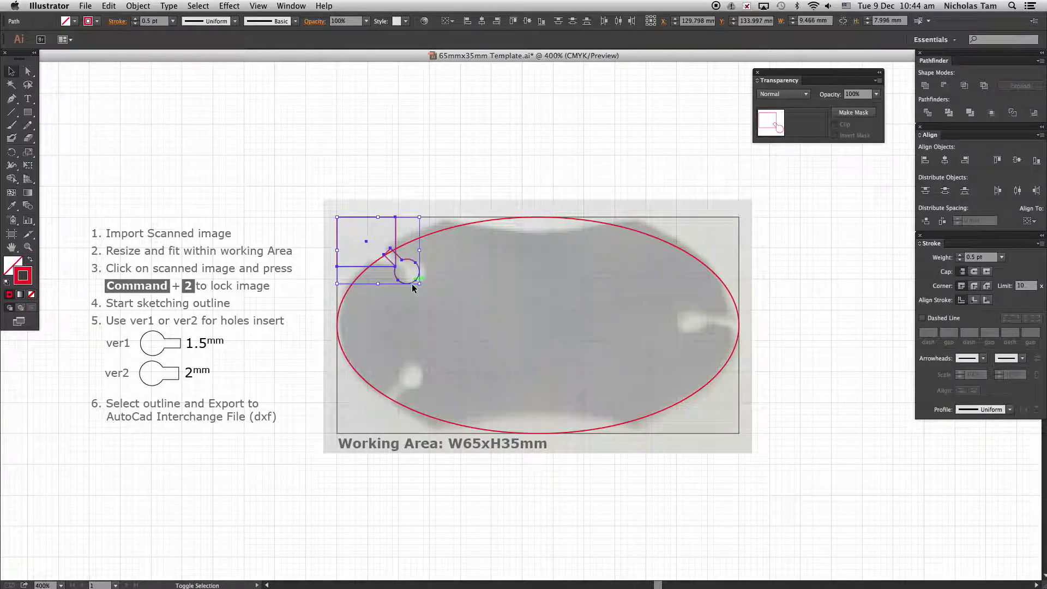
right_click(418, 281)
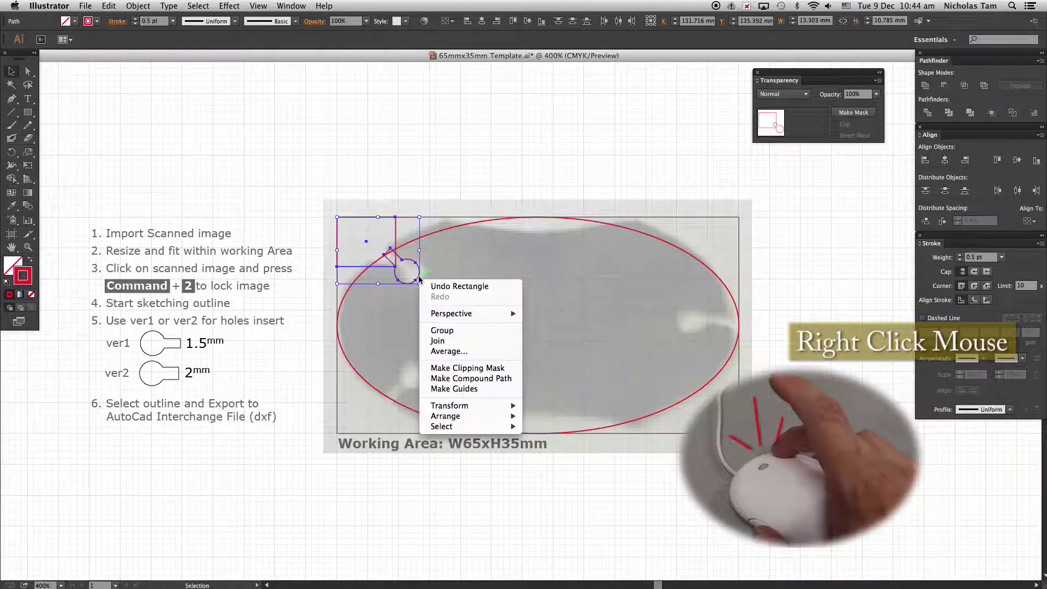
mouse_move(487, 408)
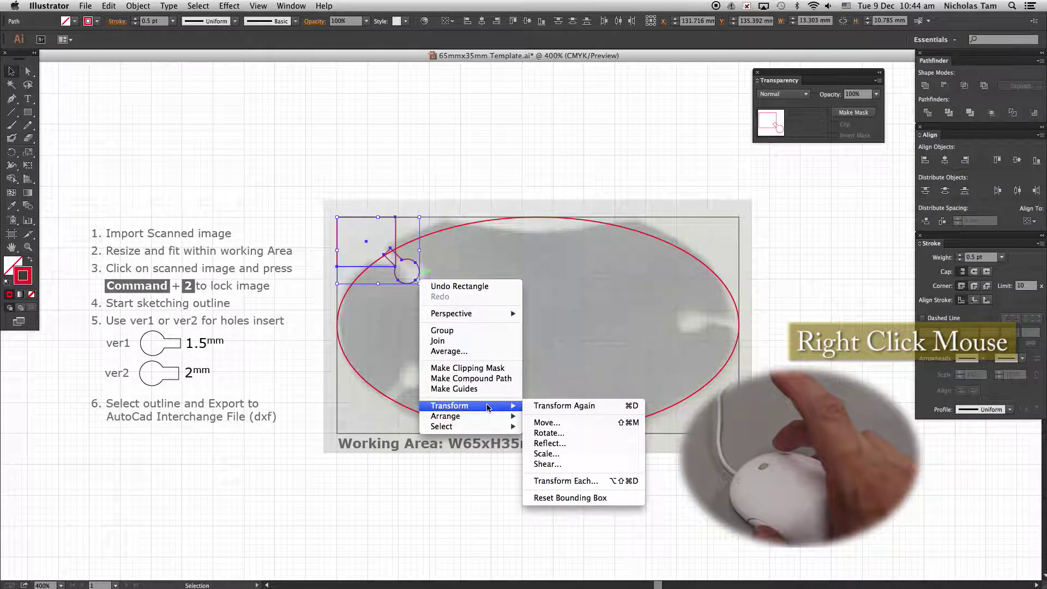
left_click(567, 445)
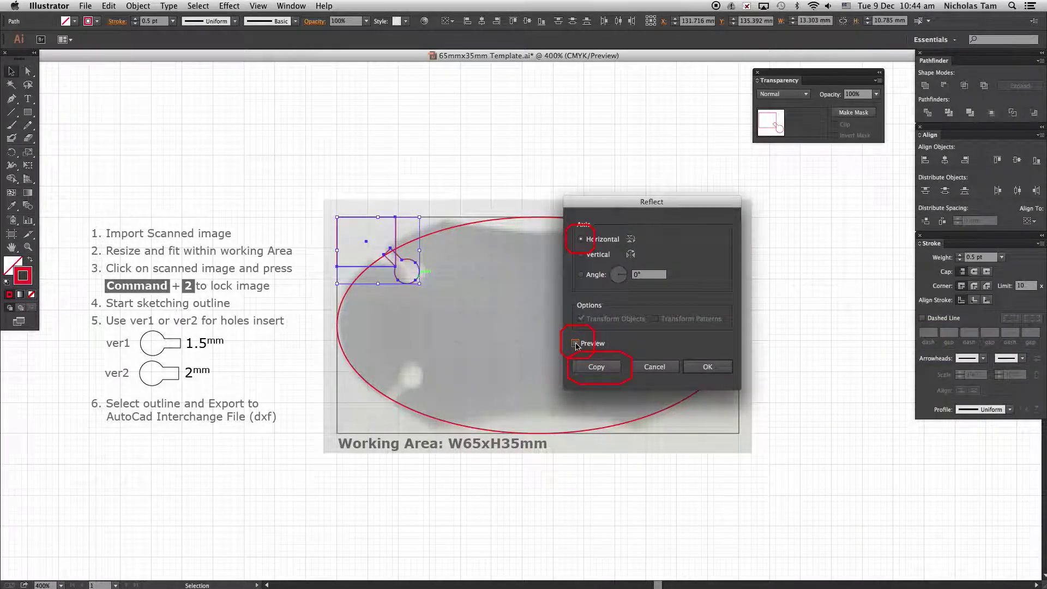
left_click(576, 344)
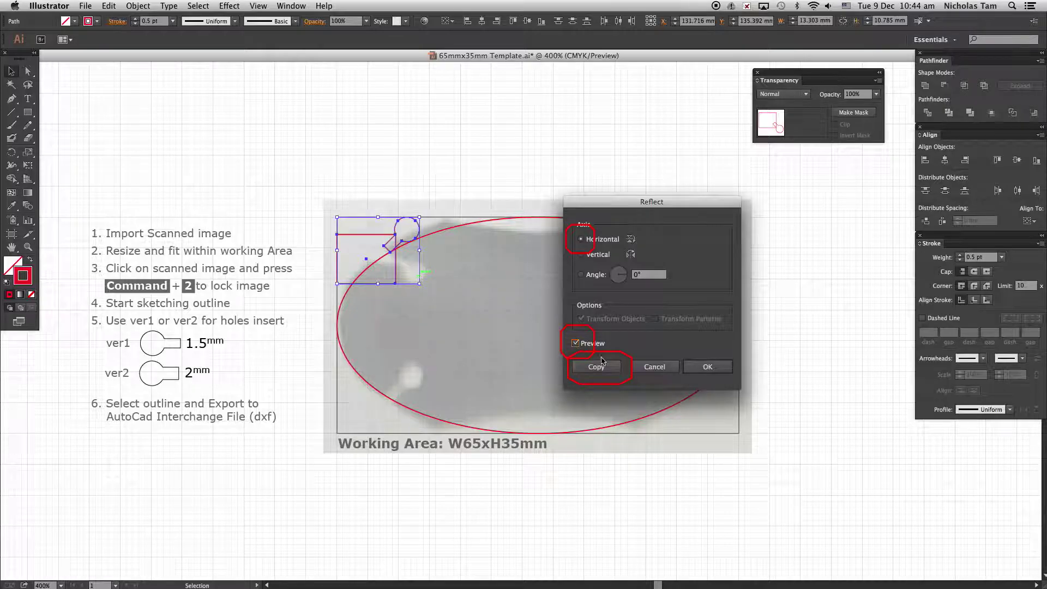
left_click(615, 367)
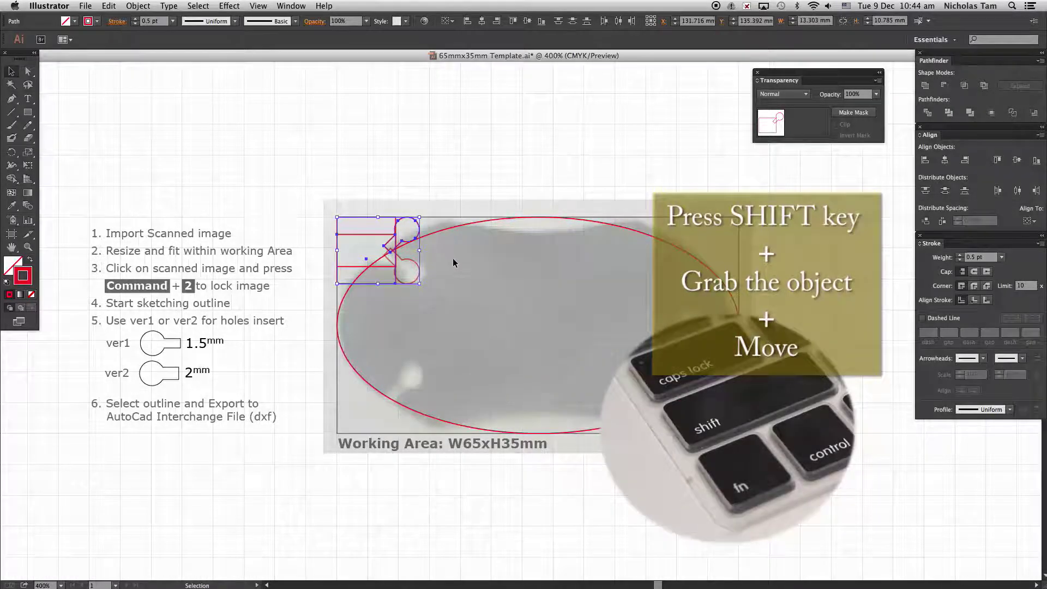
Step: Move the reflected copy straight down to the working area's lower-left corner, and delete both helper rectangles
left_click_drag(416, 224, 424, 380)
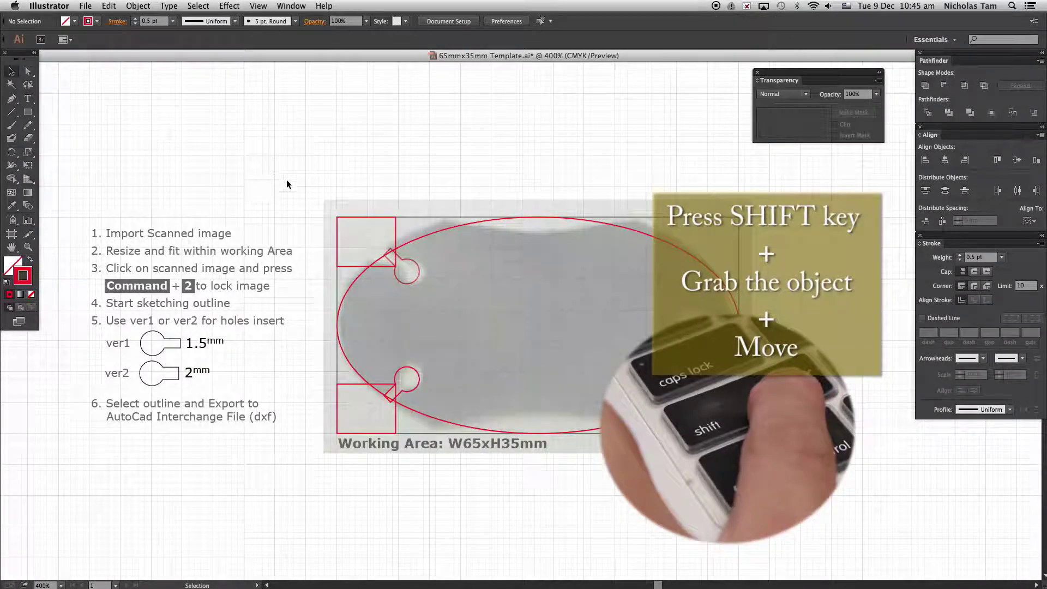
left_click(397, 232)
left_click(365, 384, "shift")
key("Delete")
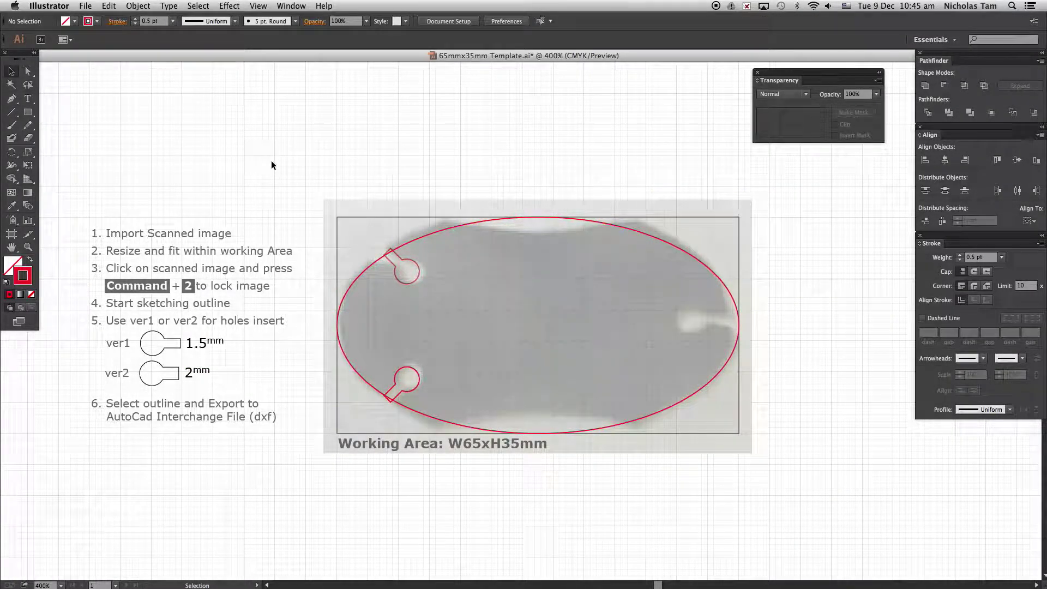
Step: Copy the ver1 1.5 mm hole shape and place the duplicate at the ellipse's right end, its neck reaching the working area's edge
left_click(173, 351)
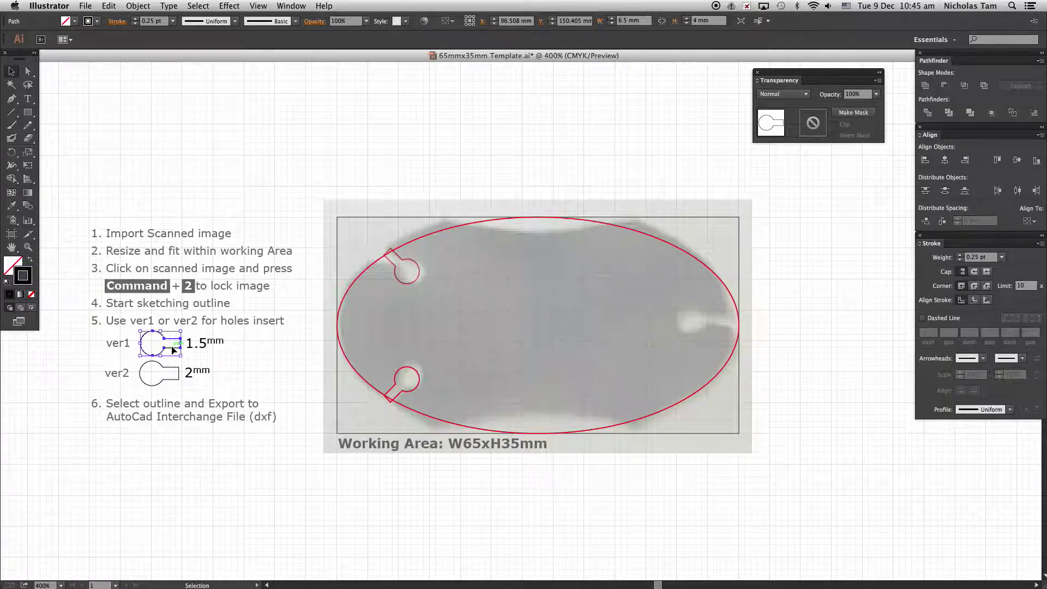
left_click(109, 6)
left_click(125, 58)
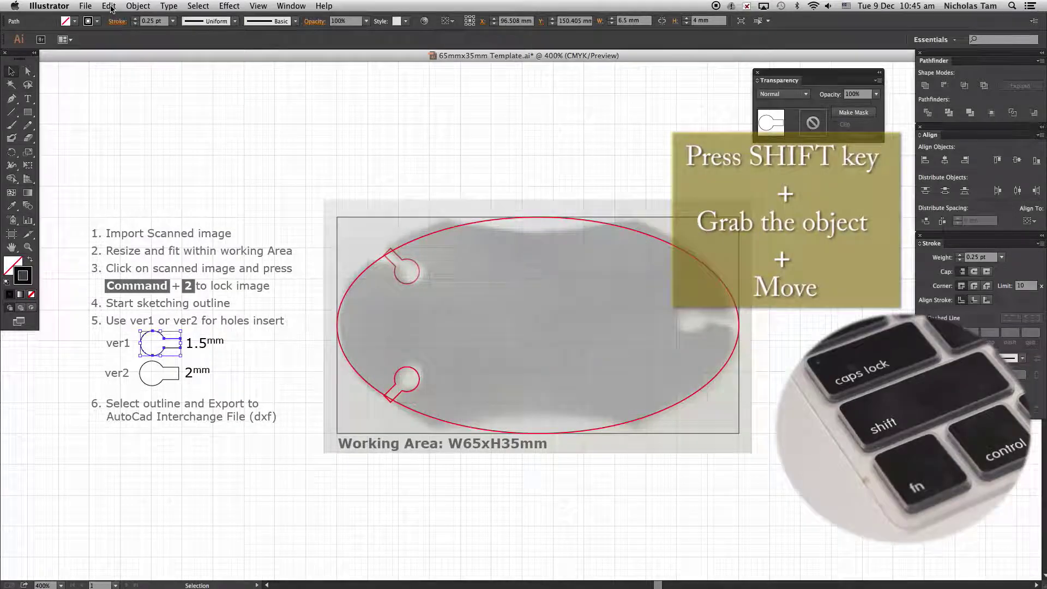
left_click(111, 7)
left_click(139, 69)
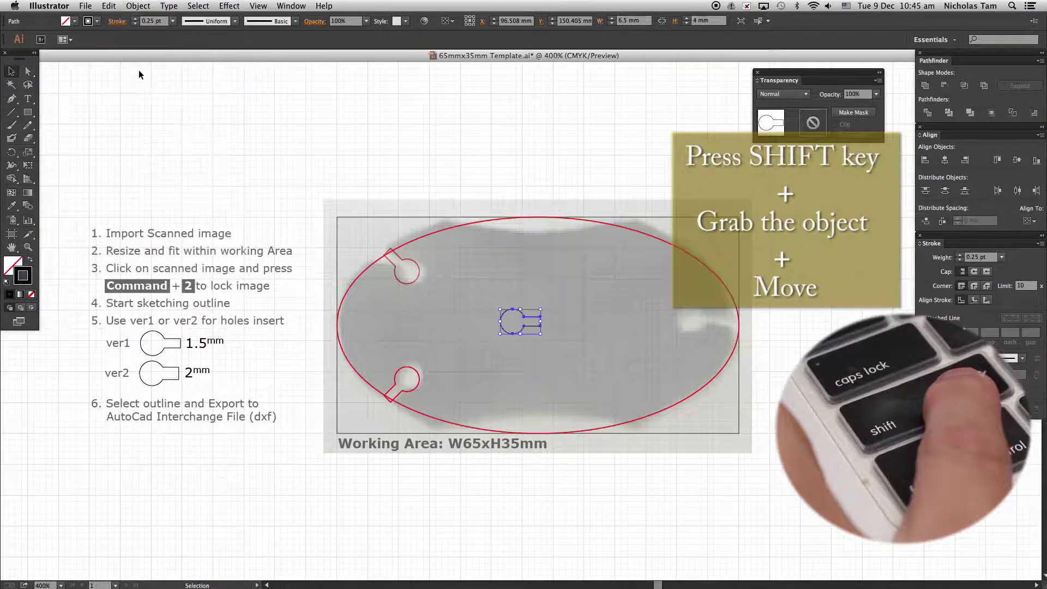
left_click_drag(532, 326, 730, 326)
left_click(827, 379)
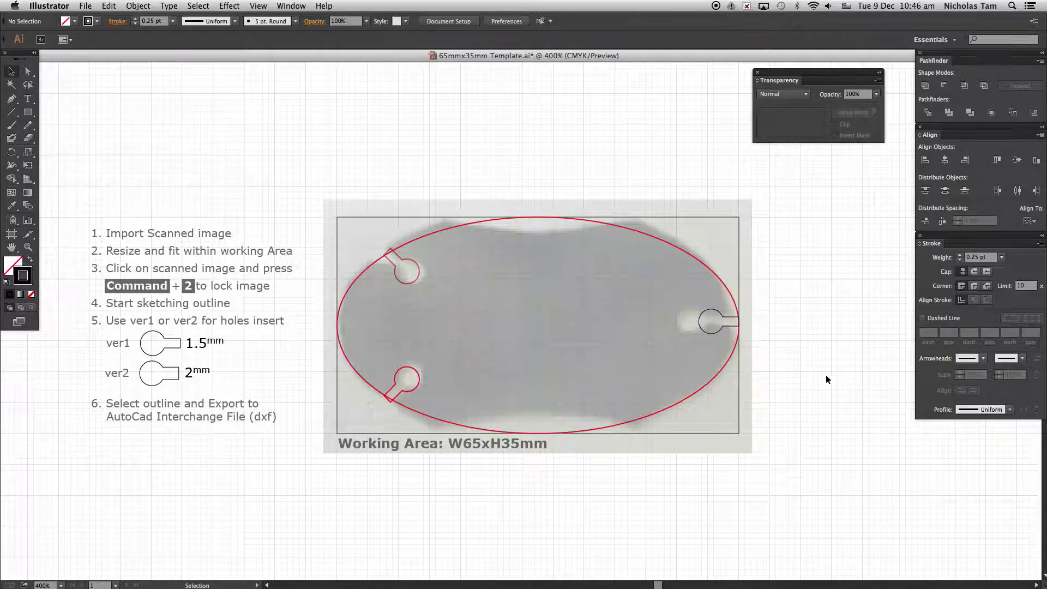
Step: Give the right-hand hole shape a red outline by sampling the upper-left hole shape with the Eyedropper and swapping fill and stroke
left_click(735, 330)
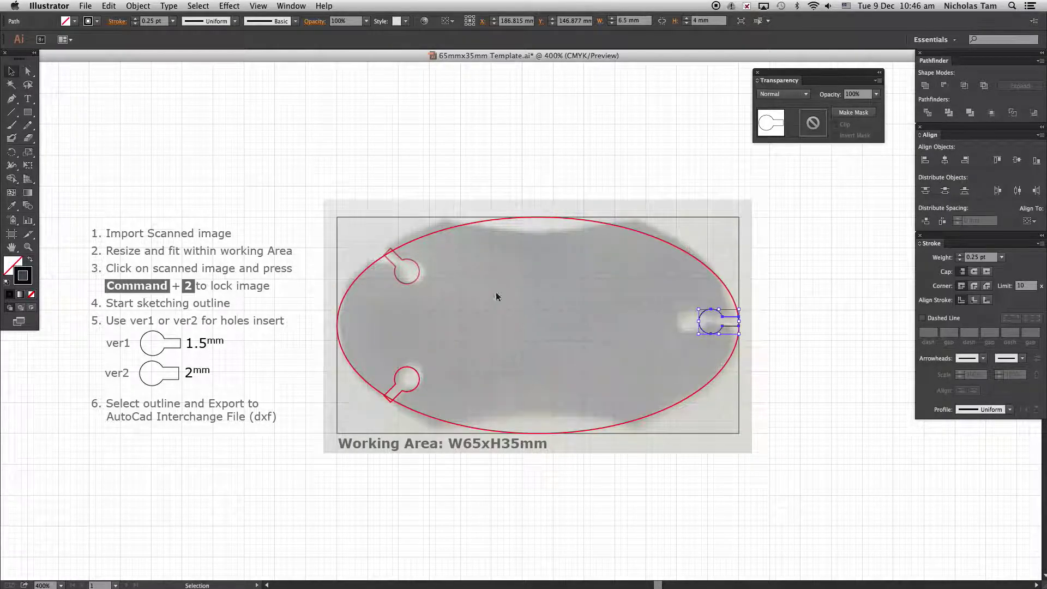
left_click(11, 205)
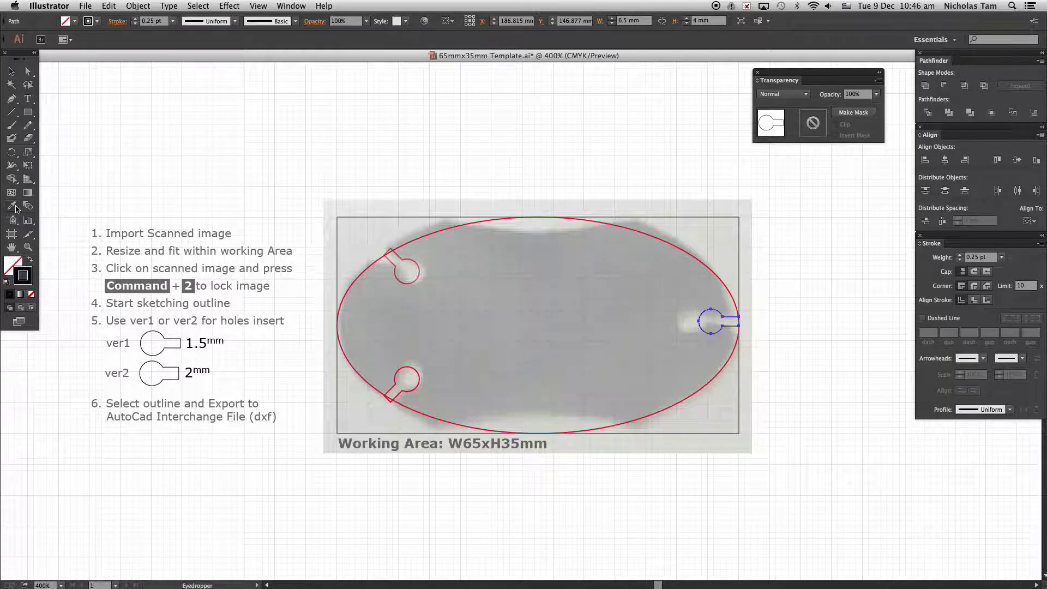
left_click(405, 258)
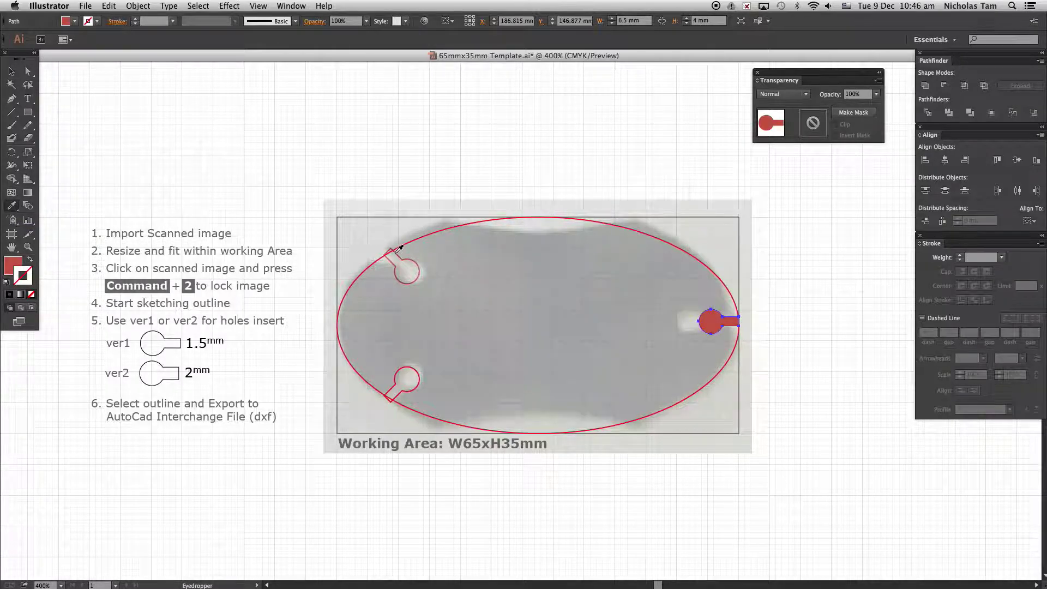
left_click(9, 72)
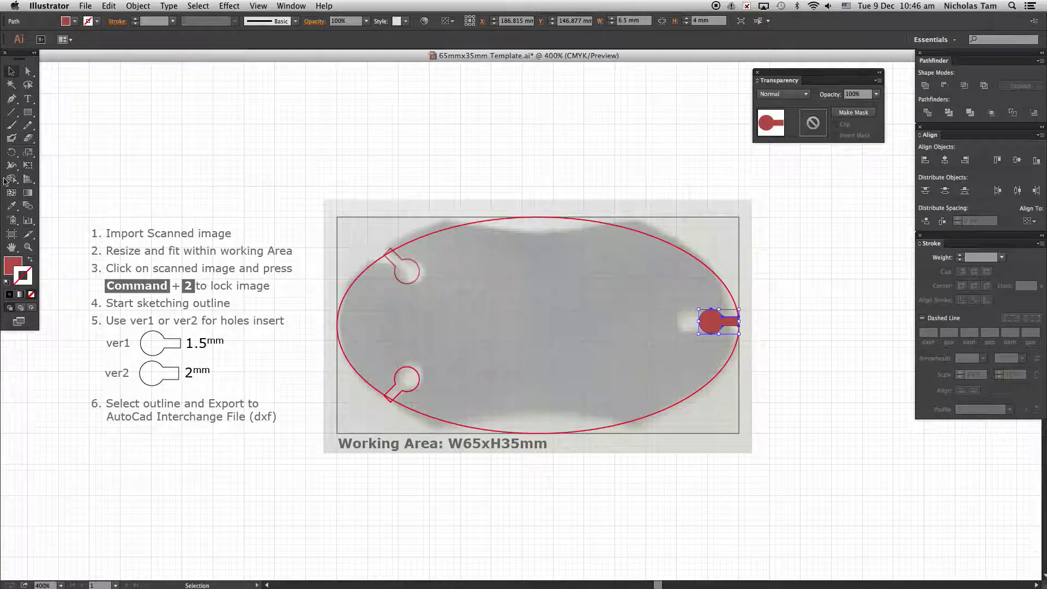
left_click(31, 262)
left_click(271, 129)
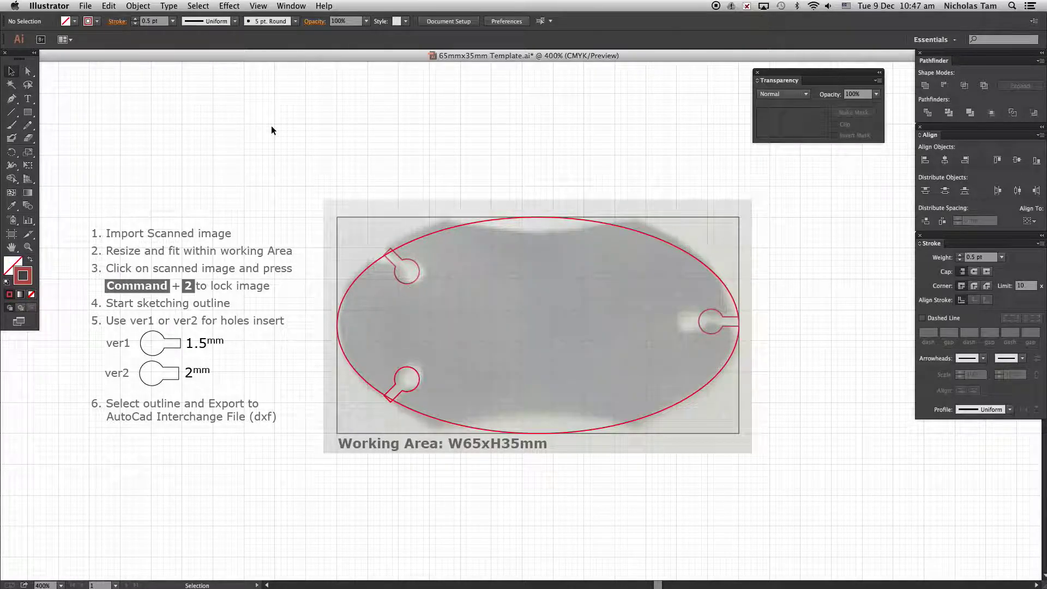
Step: Cut the three red hole shapes and paste them back at their original positions over the ellipse
left_click(411, 283)
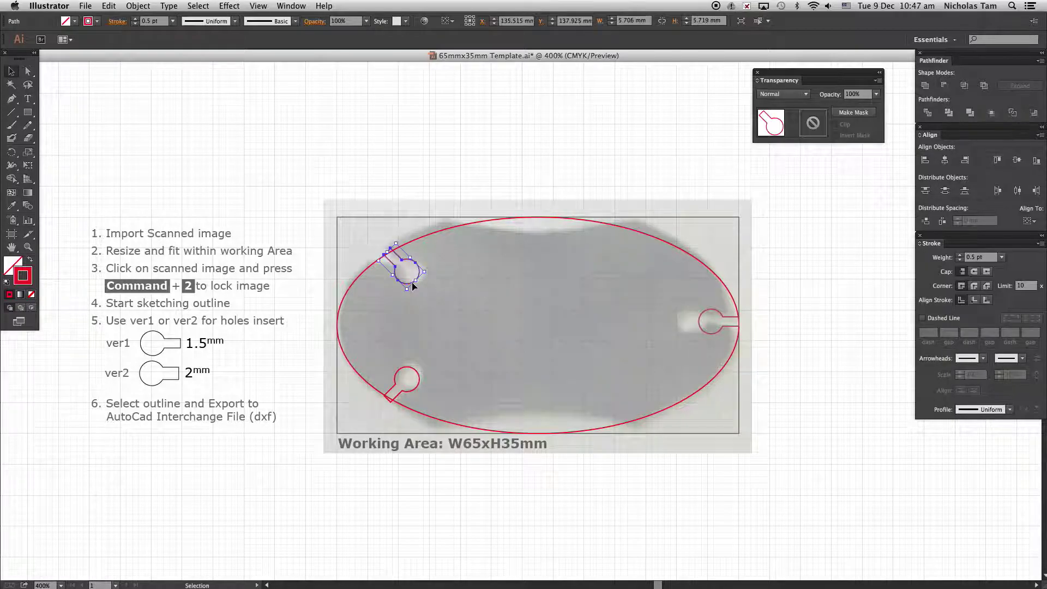
left_click(418, 376, "shift")
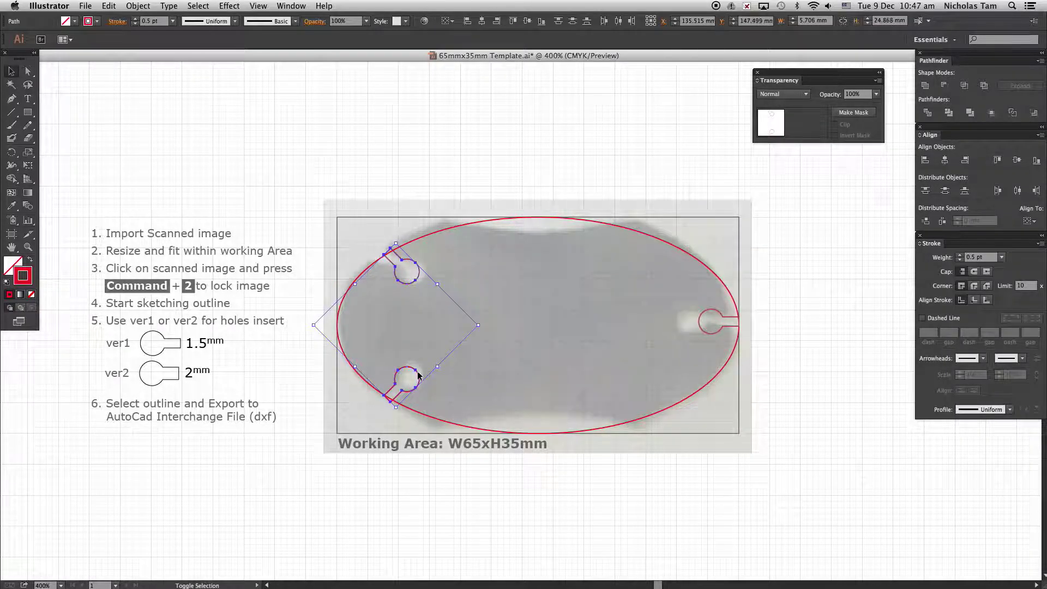
left_click(723, 318, "shift")
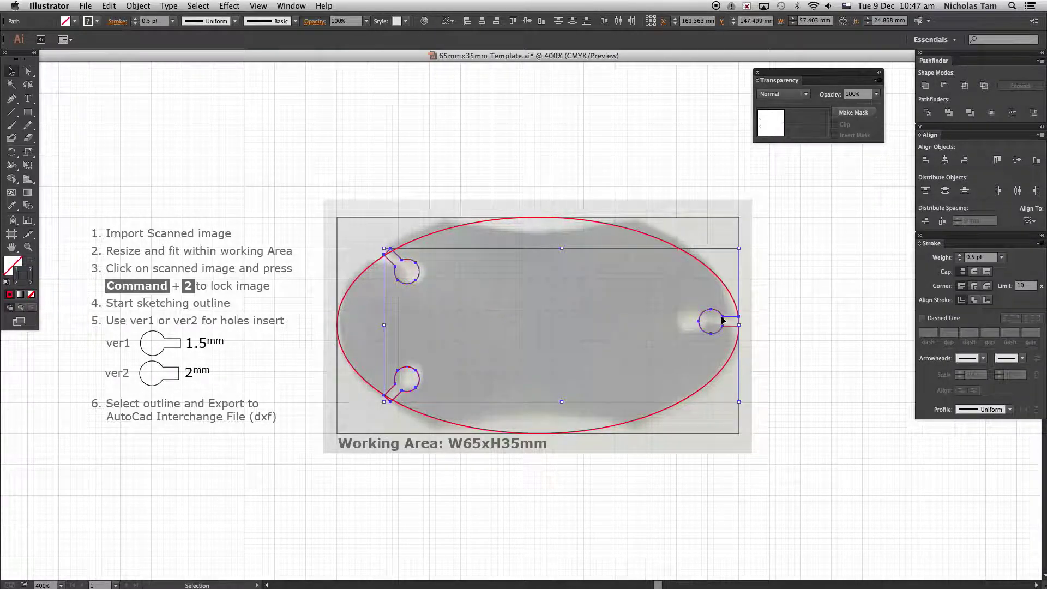
left_click(109, 7)
left_click(118, 18)
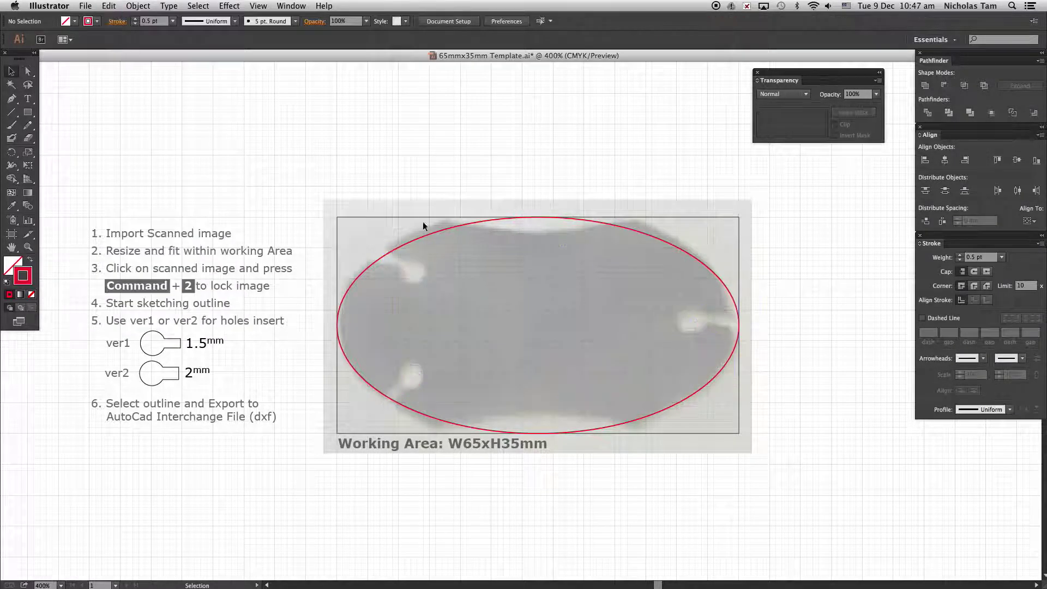
left_click(112, 6)
left_click(172, 94)
left_click(421, 138)
Step: Subtract the three hole shapes from the ellipse with Pathfinder's Minus Front
left_click_drag(320, 197, 754, 414)
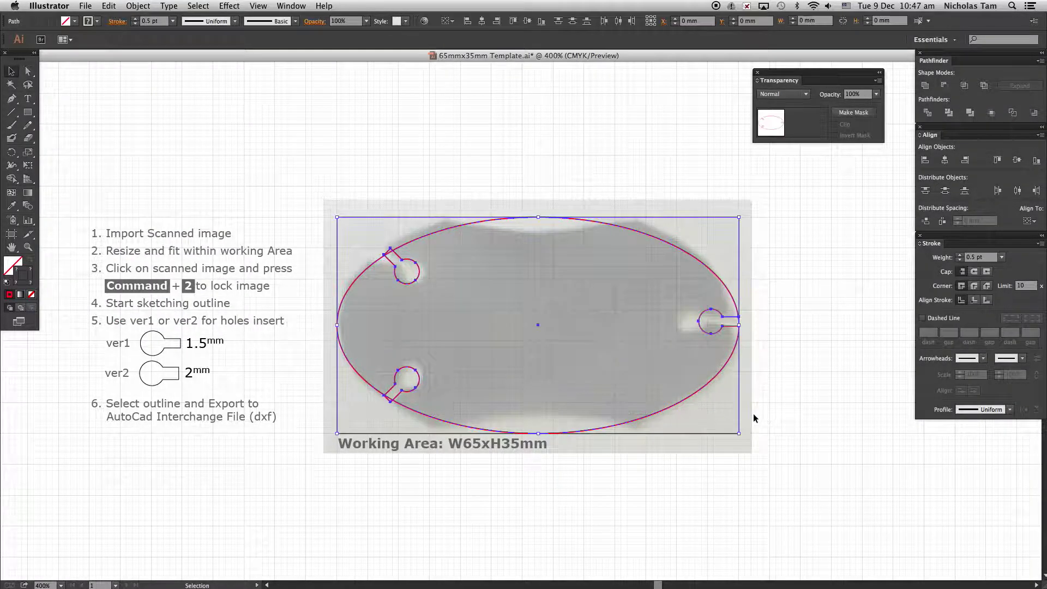
left_click(949, 88)
left_click(794, 304)
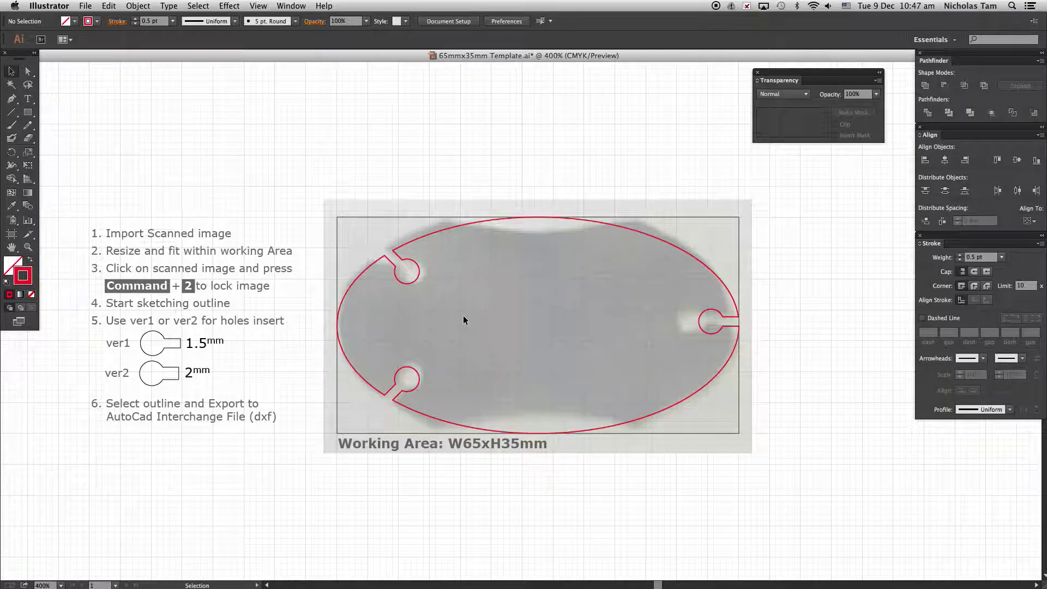
Step: Draw a small rectangle just inside the outline's upper edge, near its horizontal middle
left_click(30, 114)
left_click_drag(31, 116, 46, 116)
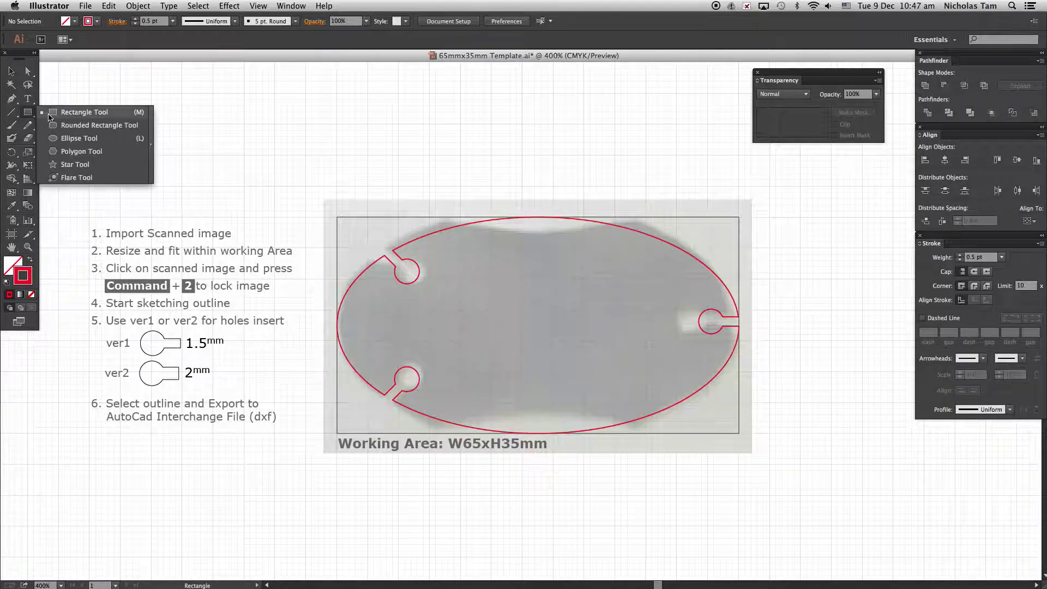
left_click_drag(114, 118, 113, 114)
mouse_move(521, 218)
left_mouse_down()
mouse_move(561, 236)
mouse_move(519, 229)
left_mouse_up()
key("v")
left_click(322, 140)
Step: Align the small rectangle and the main outline by their horizontal centres and top edges
left_click_drag(464, 162, 594, 273)
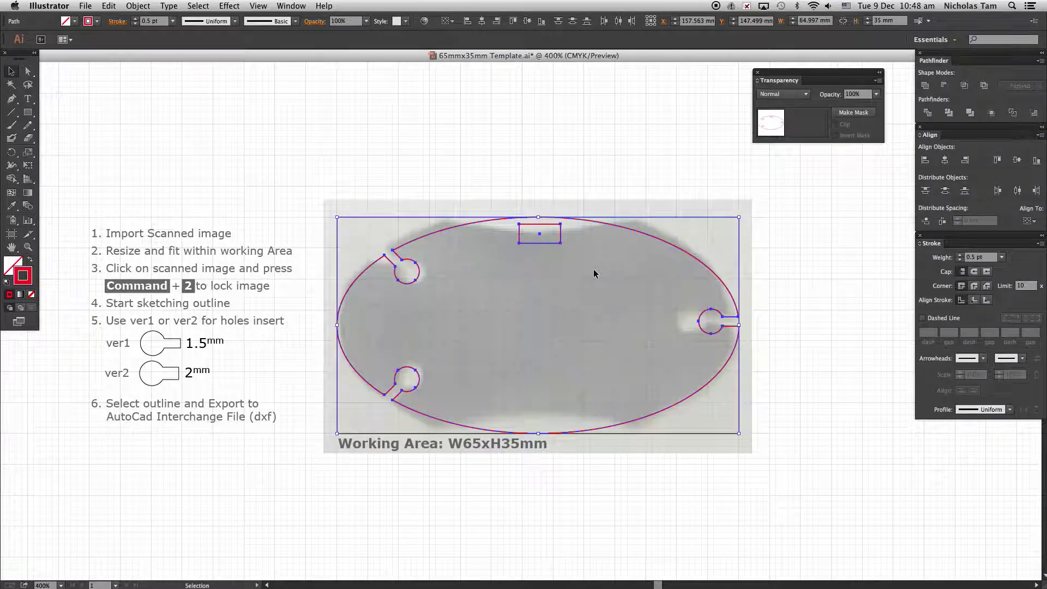
left_click(945, 160)
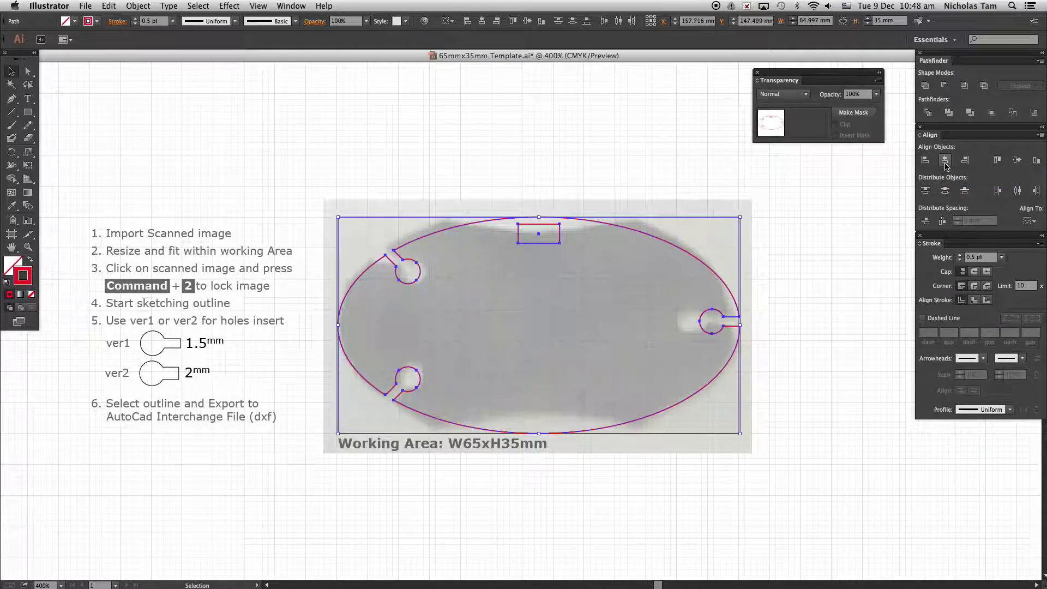
left_click(997, 160)
left_click(567, 168)
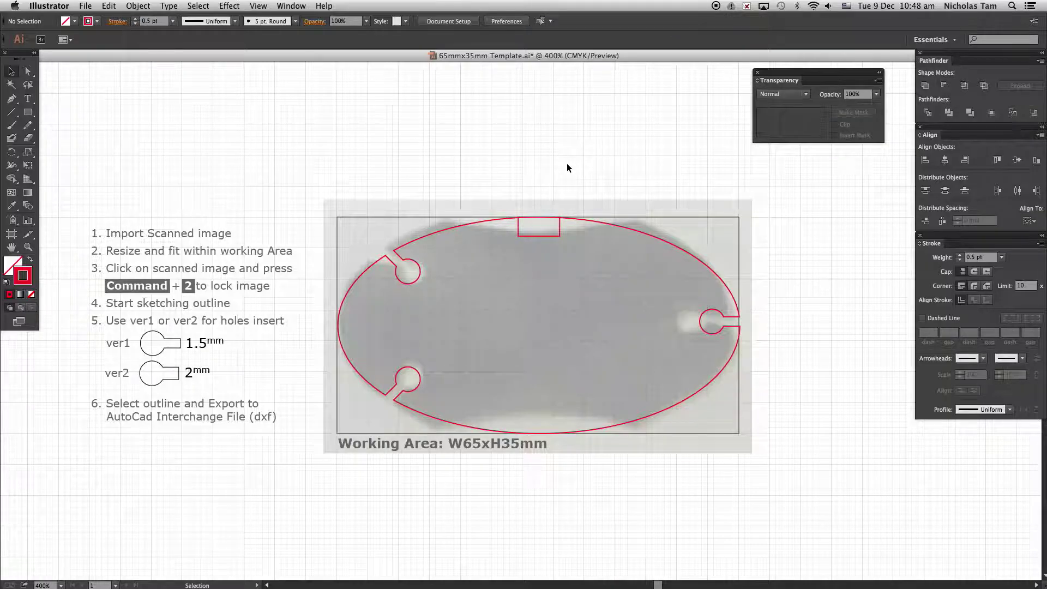
Step: Draw a wide, flat ellipse straddling the main outline's upper edge and overlapping the small rectangle
left_click_drag(27, 111, 87, 133)
left_click_drag(434, 175, 654, 231)
key("v")
Step: Centre all shapes horizontally, and align the flat ellipse with the small rectangle by their horizontal centres and bottom edges
left_click(640, 226)
key("super+a")
left_click(944, 160)
left_click_drag(451, 142, 631, 269)
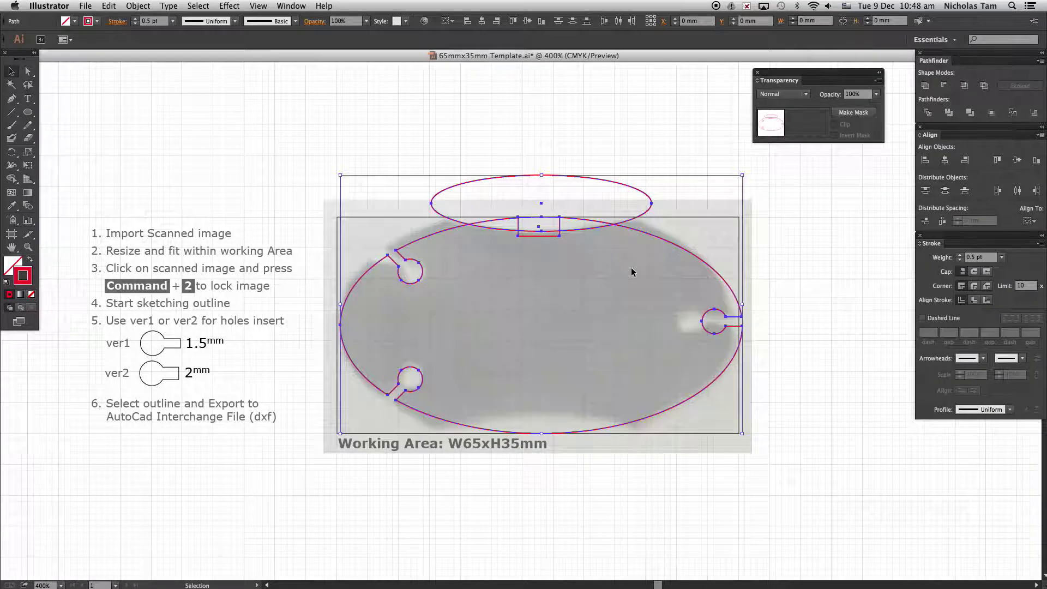
left_click(944, 160)
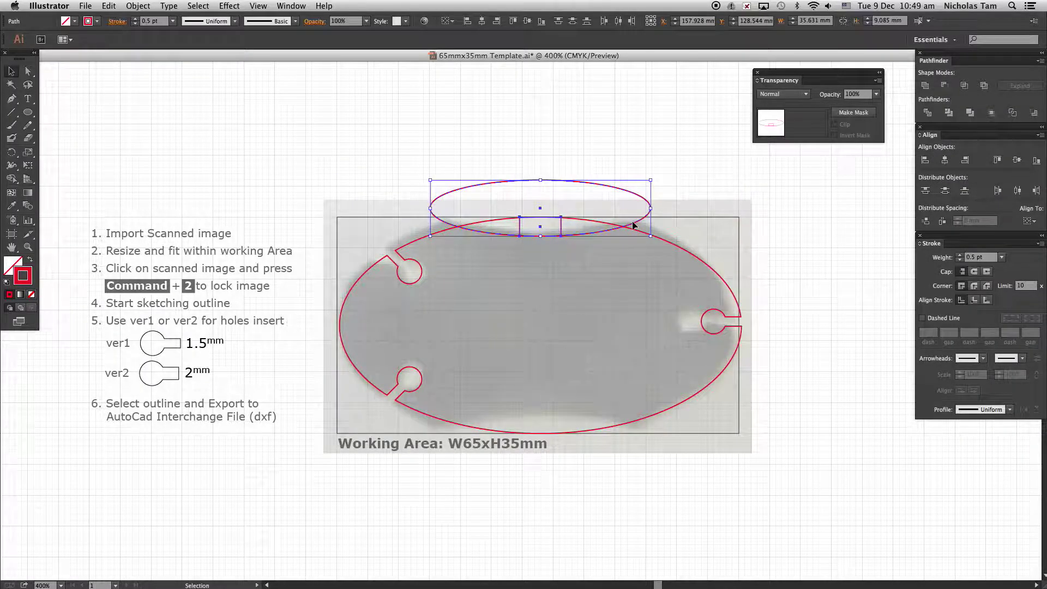
Step: Reflect a copy of the flat ellipse and small rectangle across the horizontal axis and place it at the main outline's lower edge
right_click(634, 226)
mouse_move(678, 355)
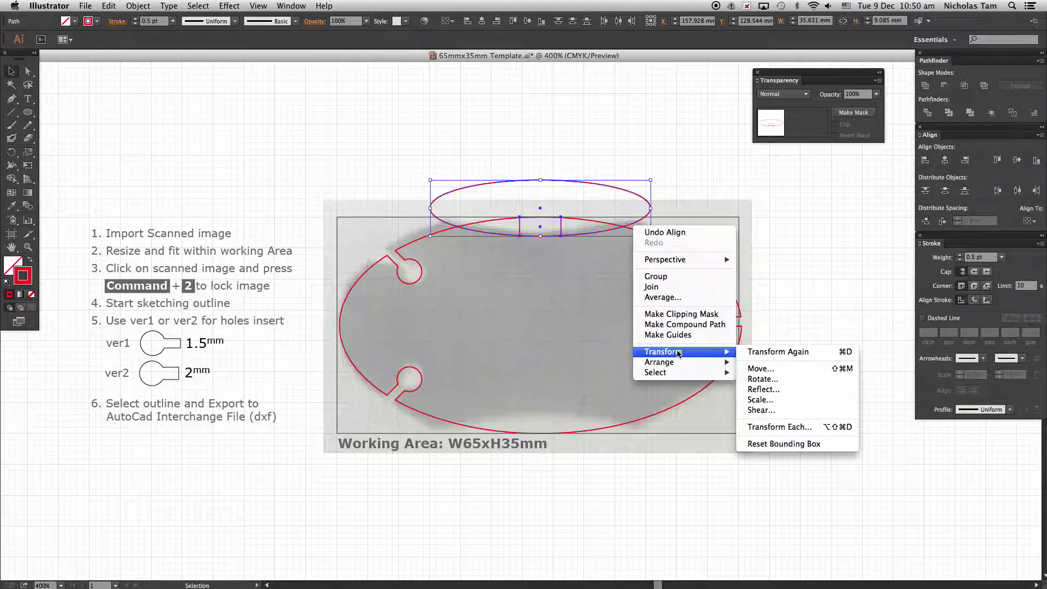
left_click(787, 390)
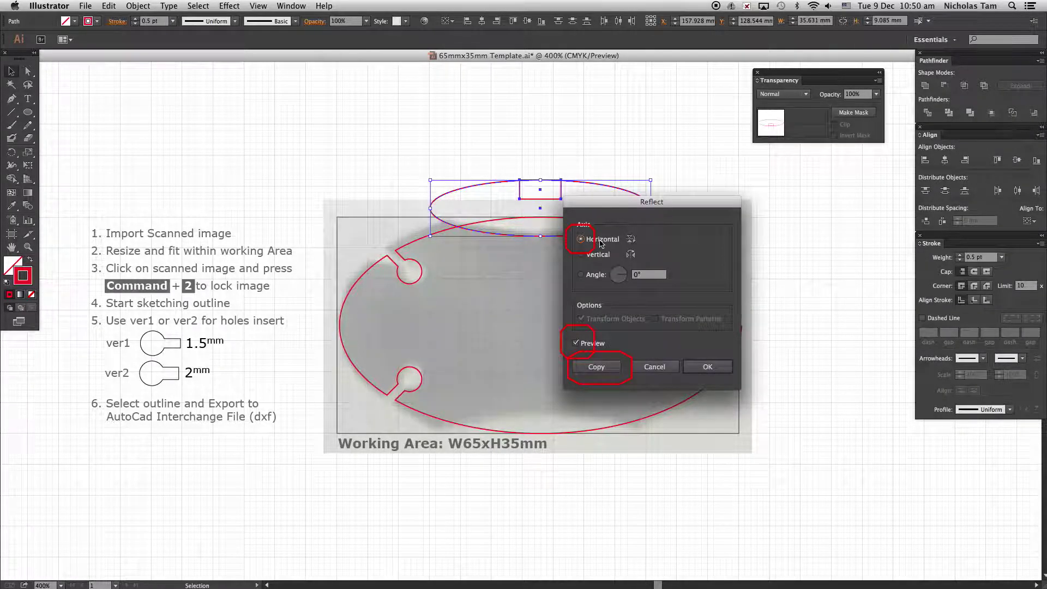
left_click(603, 365)
left_click_drag(602, 192, 587, 419)
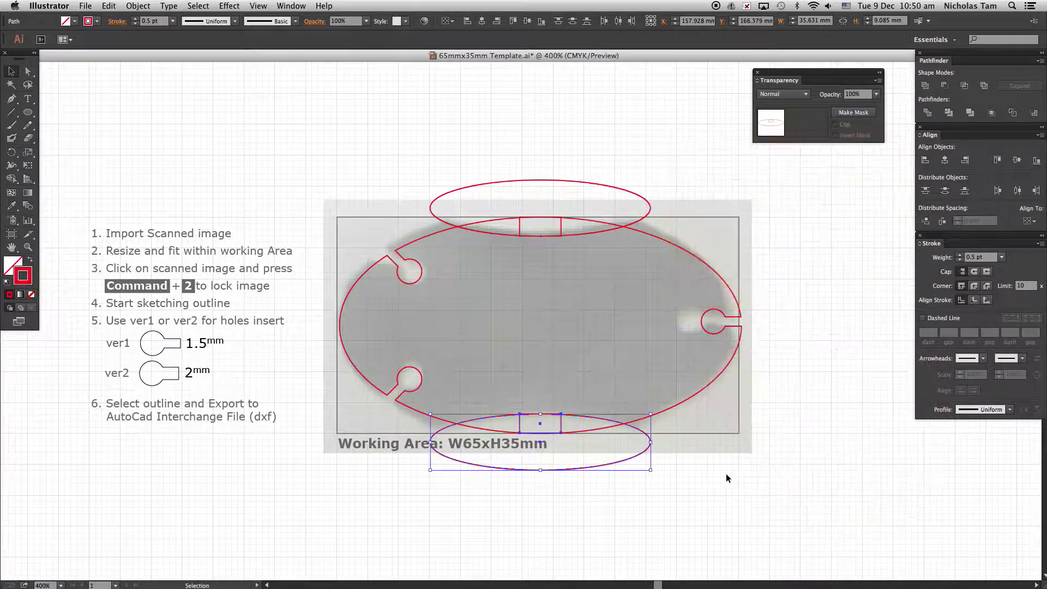
Step: Delete the two small alignment rectangles at the outline's upper and lower edges
left_click(727, 484)
left_click(562, 424)
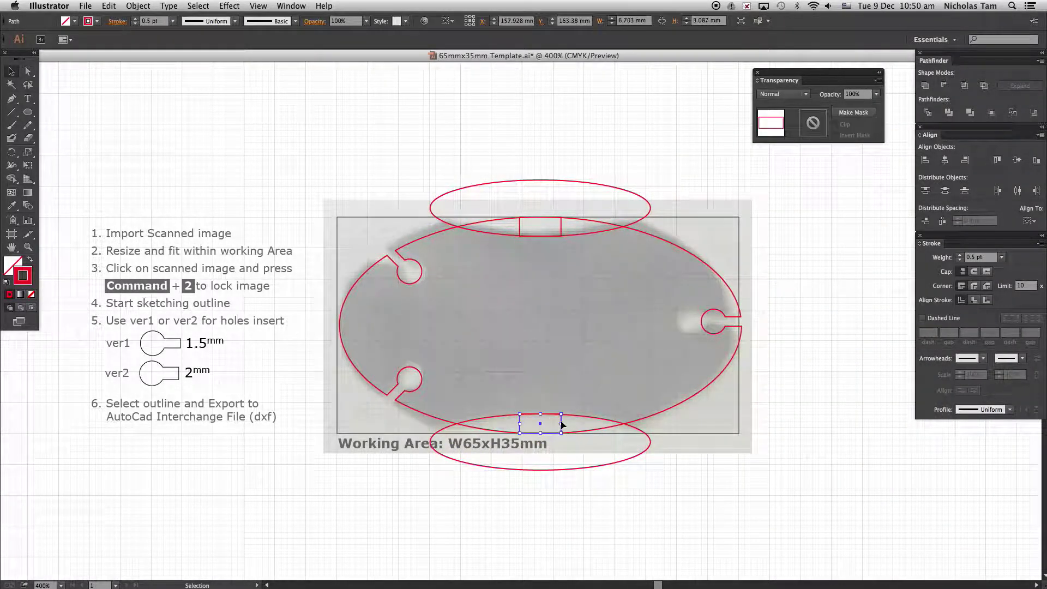
left_click(561, 228, "shift")
key("Delete")
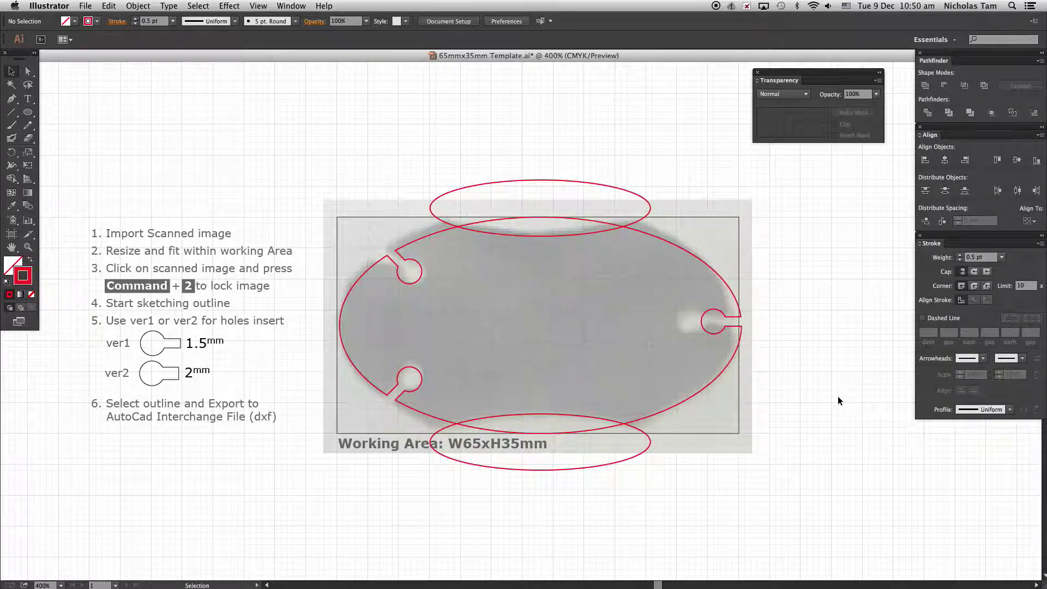
Step: Subtract the upper and lower flat ellipses from the main outline with Pathfinder's Minus Front
left_click(602, 231)
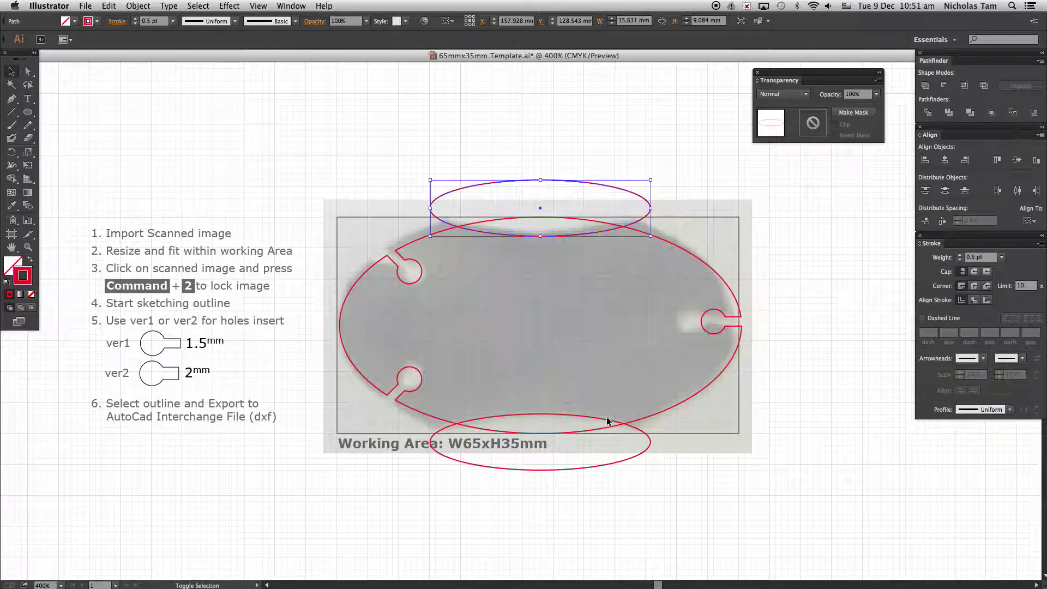
left_click(606, 420, "shift")
left_click(689, 402, "shift")
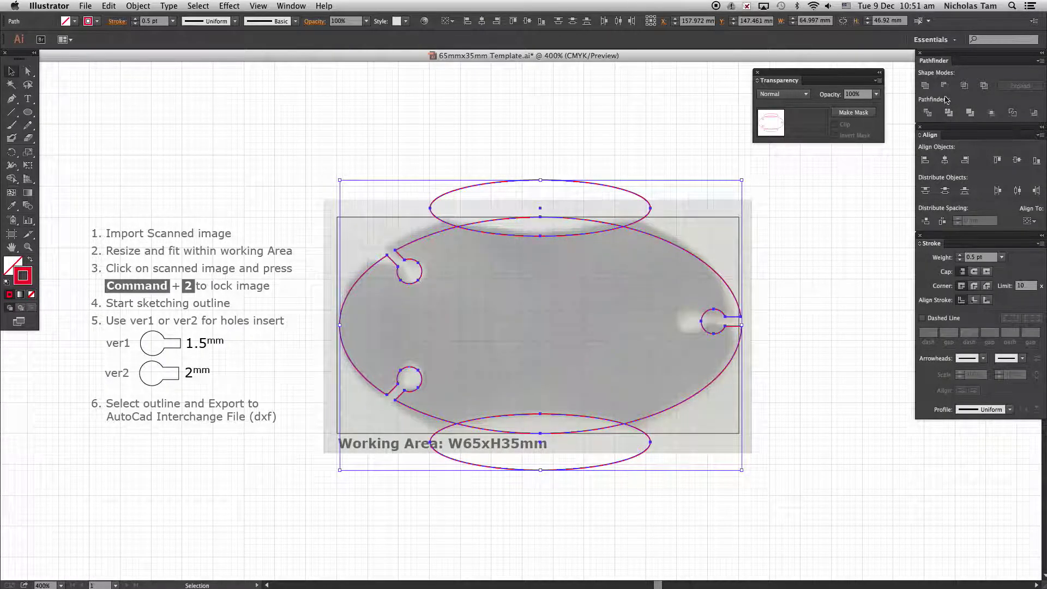
left_click(945, 86)
left_click(810, 315)
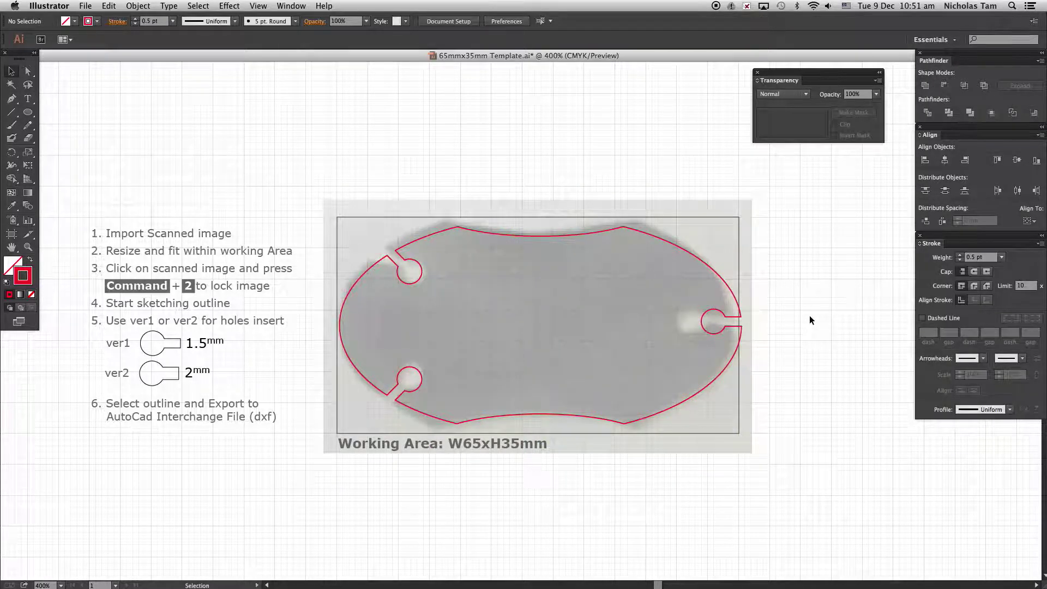
Step: Nudge the finished outline inside the working area and set up its export as AutoCAD Interchange File (dxf) in the Google Drive 3D Print folder
left_click(447, 233)
left_click(87, 7)
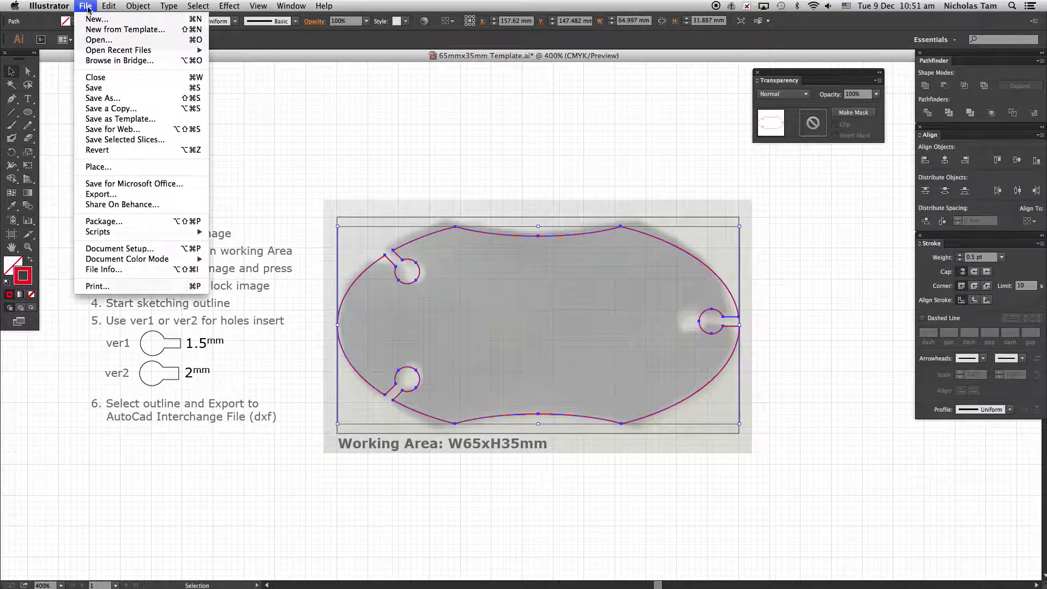
left_click(143, 195)
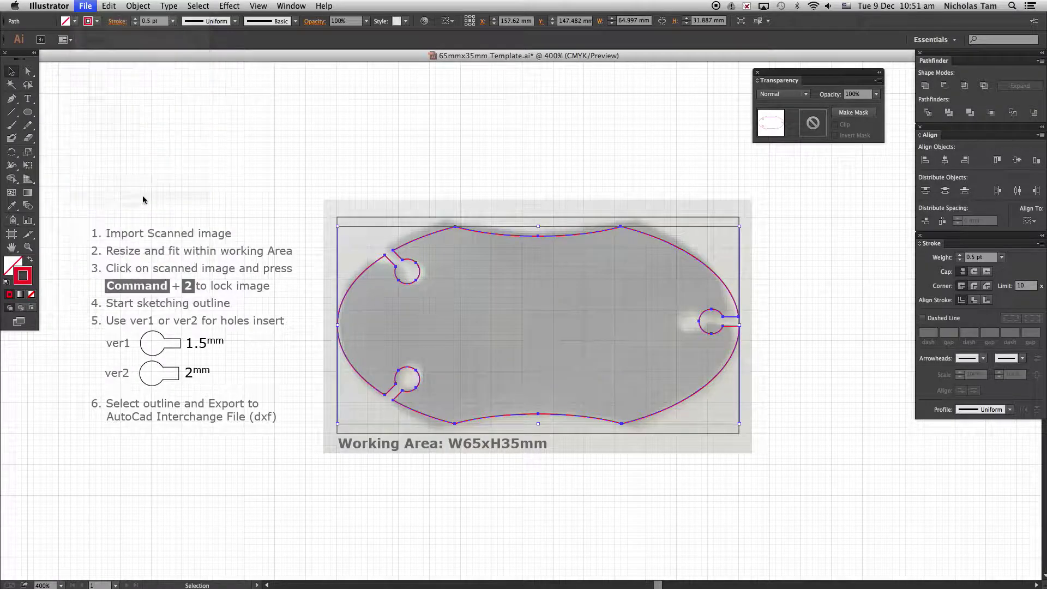
left_click(468, 430)
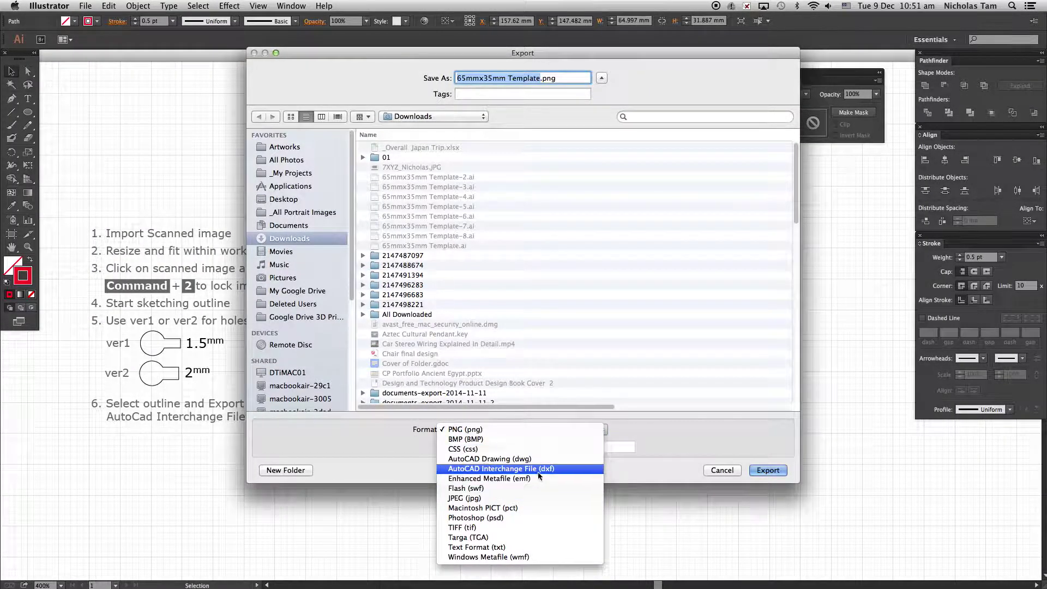
left_click(491, 469)
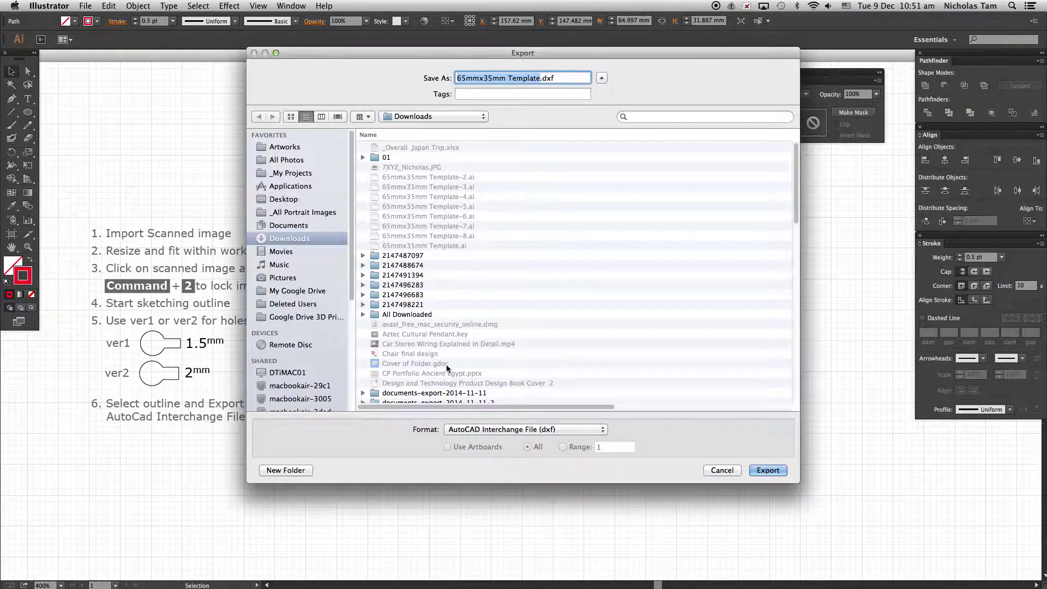
left_click(316, 318)
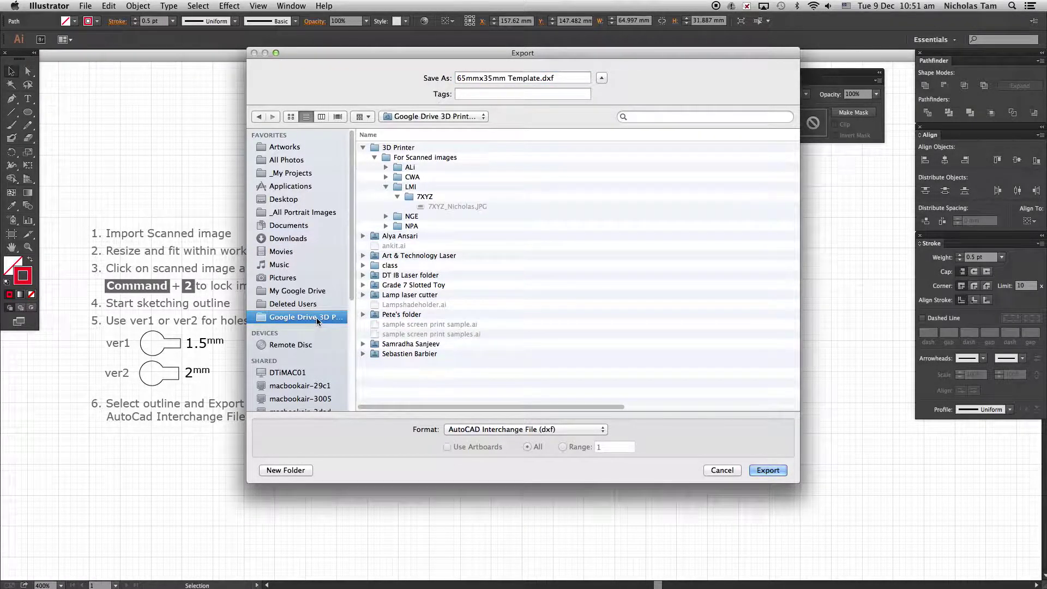